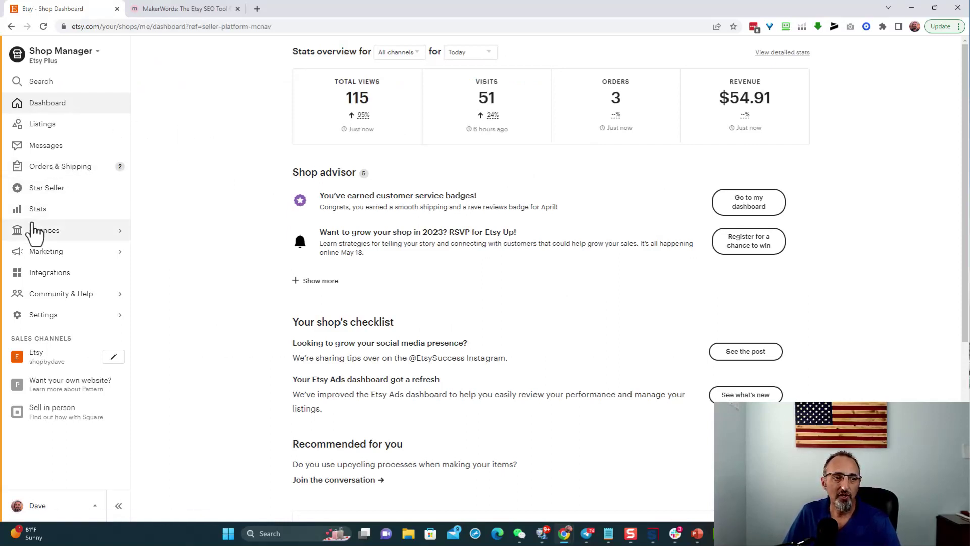
Show the shop's stats for the last 7 days, Apr 5–Apr 11.
click(38, 217)
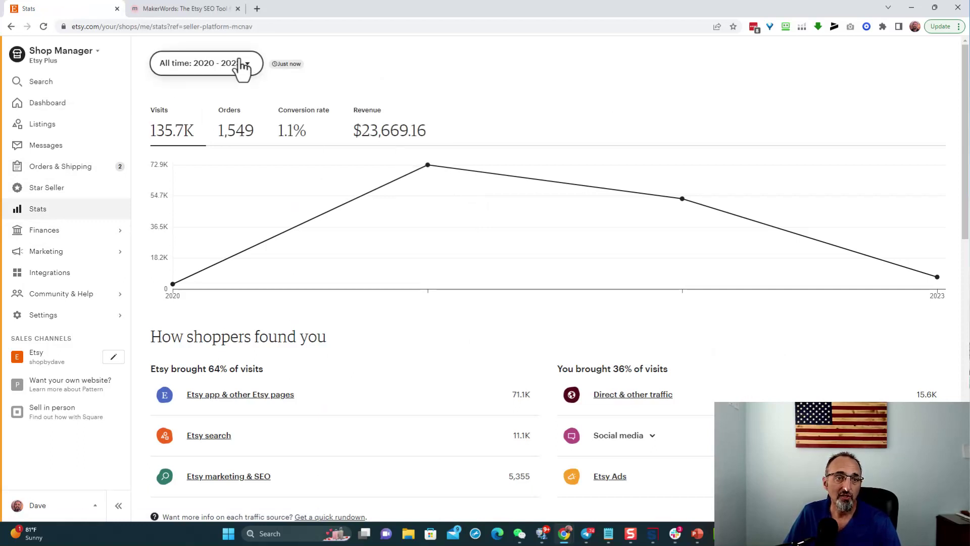
click(240, 67)
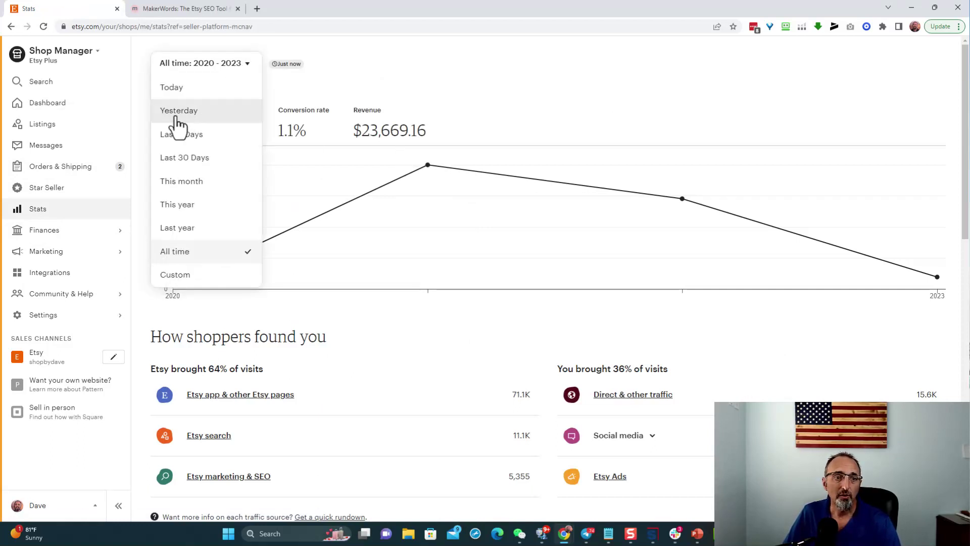
click(192, 137)
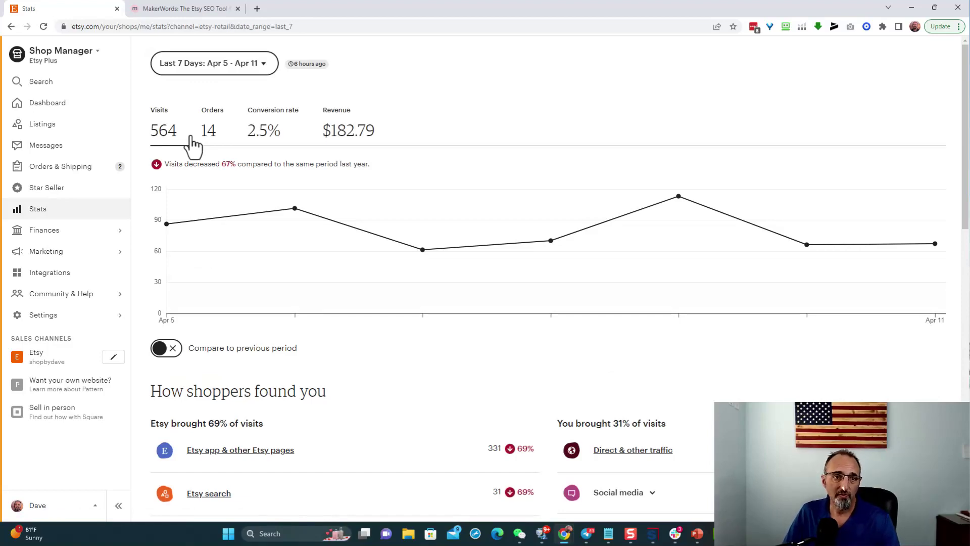
Open the listing stats for the 1 cross plus 3 nails Easter SVG from the listings table.
scroll(449, 104, down, 7)
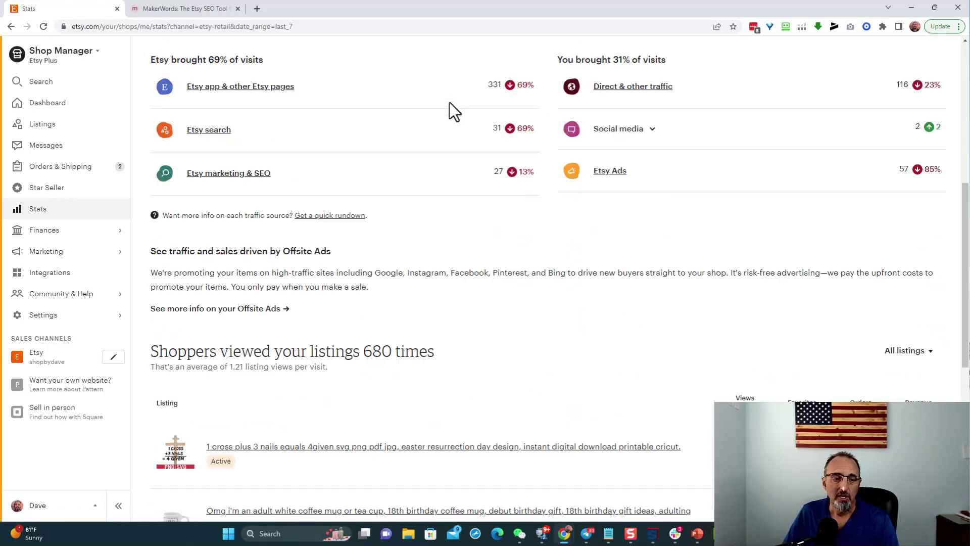
scroll(450, 102, down, 4)
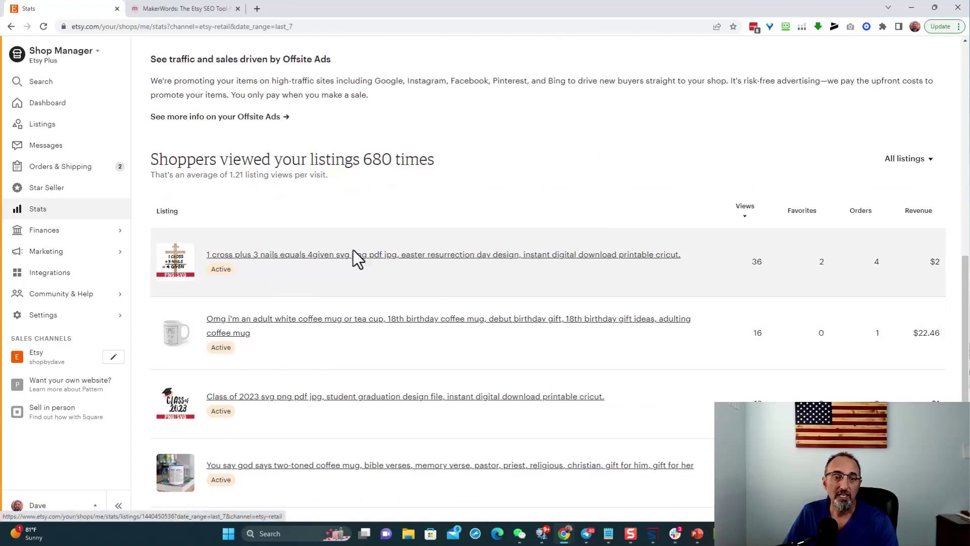
click(374, 254)
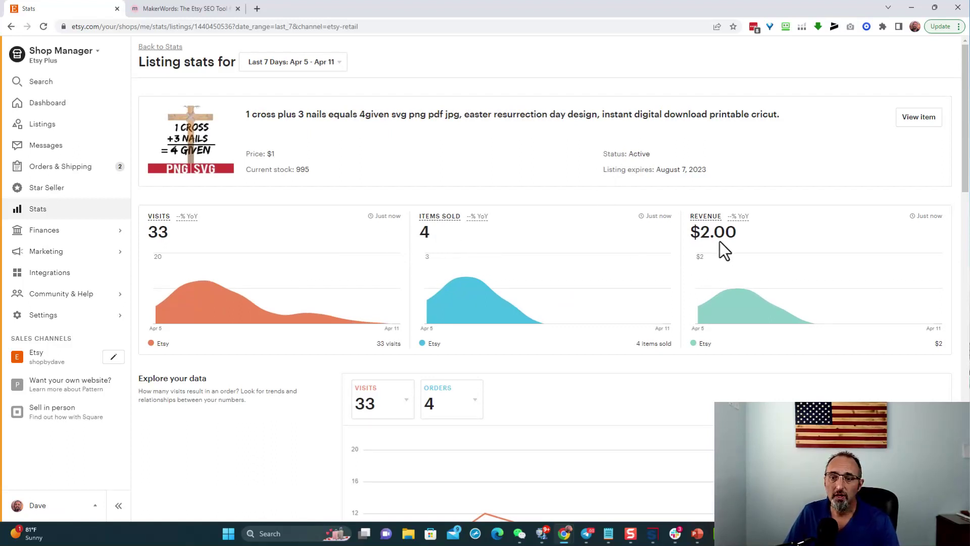
Scroll down to the Search terms table, led by '1 cross 3 nails 4 given svg' with 3 visits.
scroll(544, 275, down, 3)
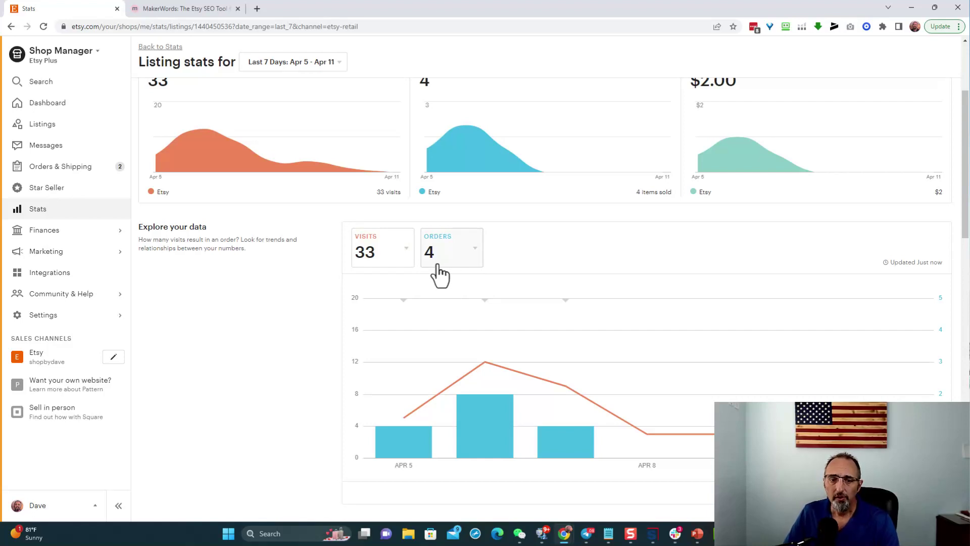
scroll(458, 262, down, 3)
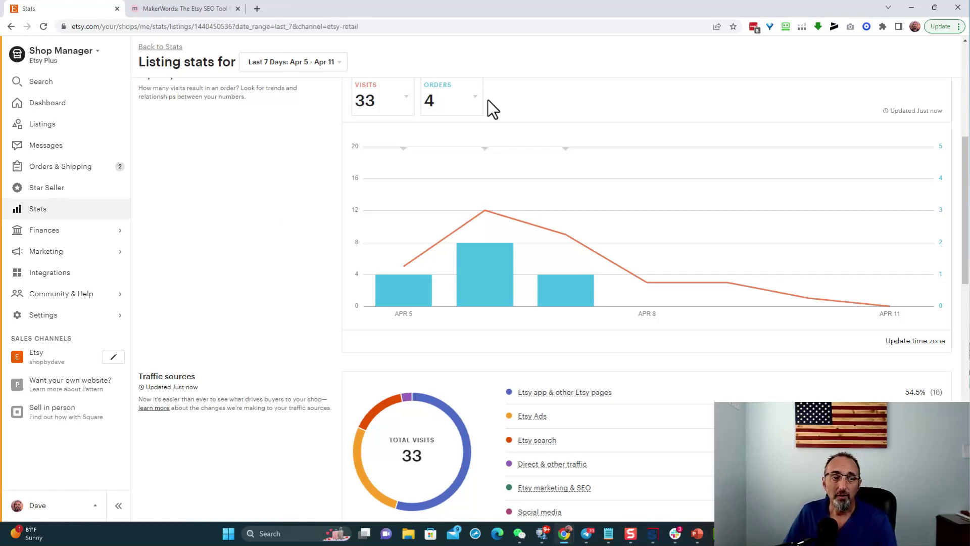
scroll(518, 131, down, 8)
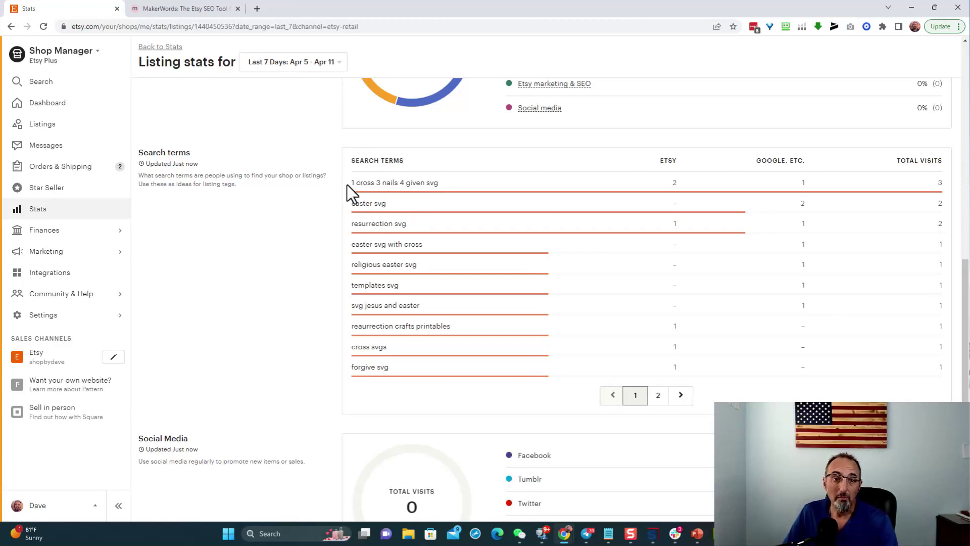
drag(354, 183, 435, 183)
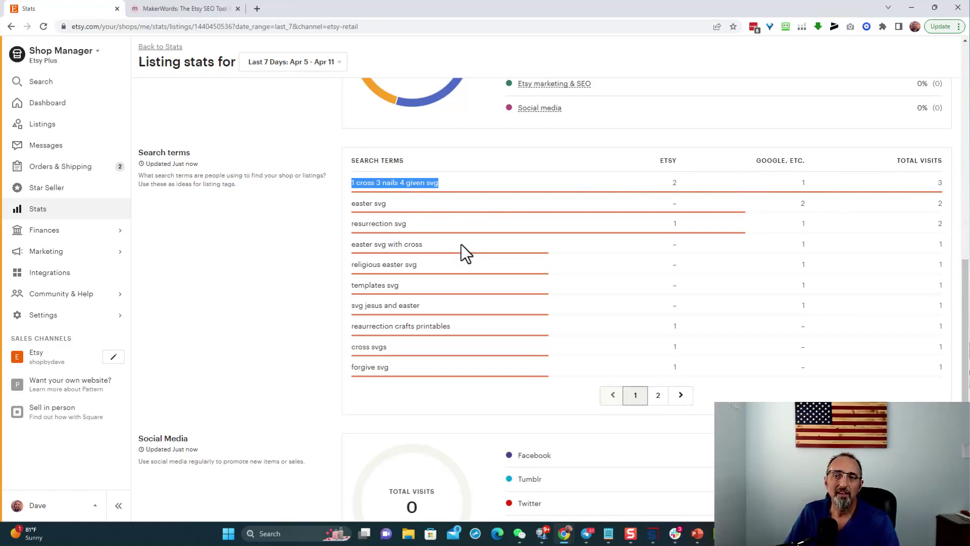
click(359, 204)
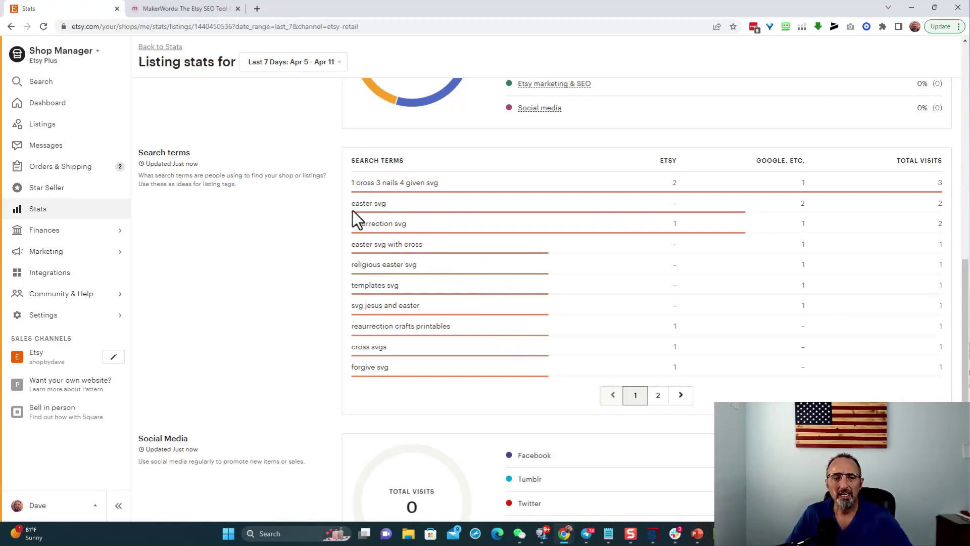
drag(352, 205, 369, 205)
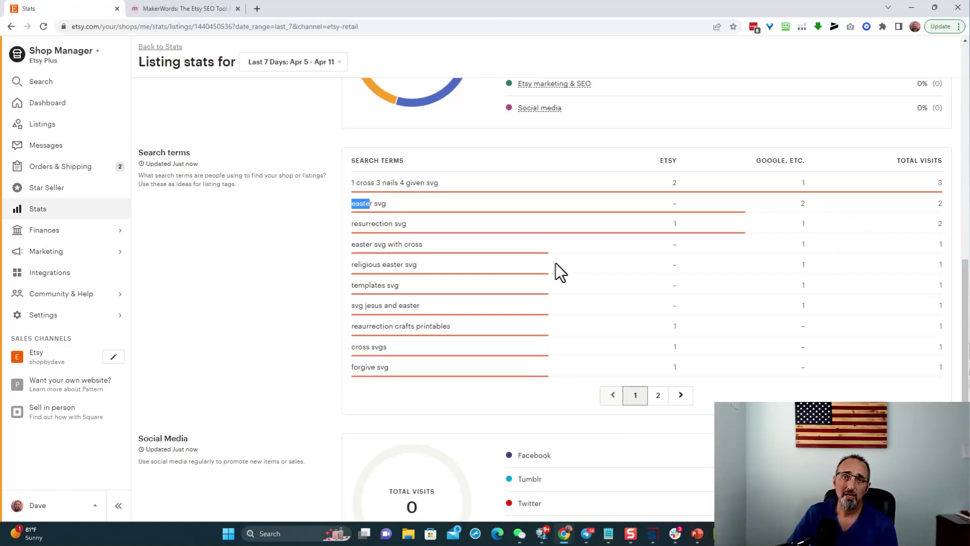
scroll(592, 333, up, 15)
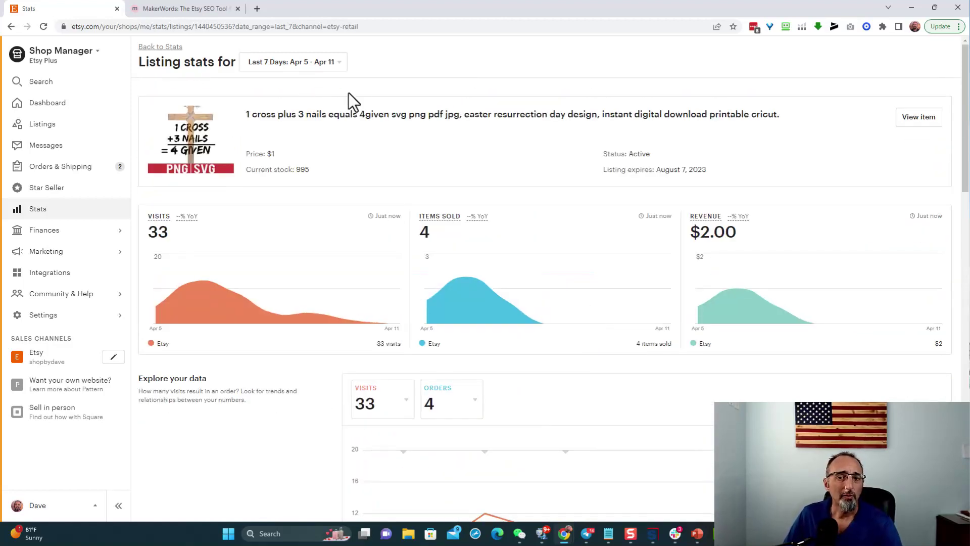
drag(466, 115, 489, 121)
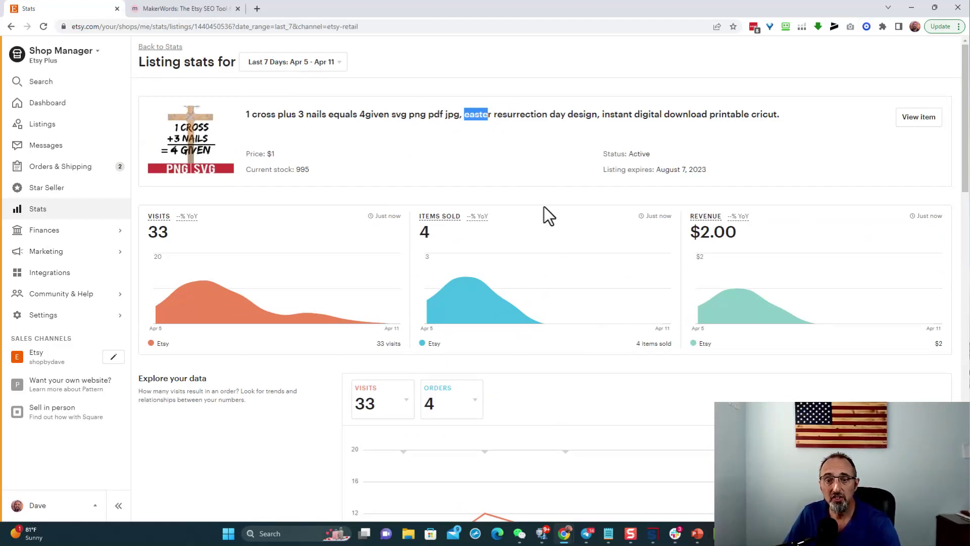
scroll(544, 206, down, 15)
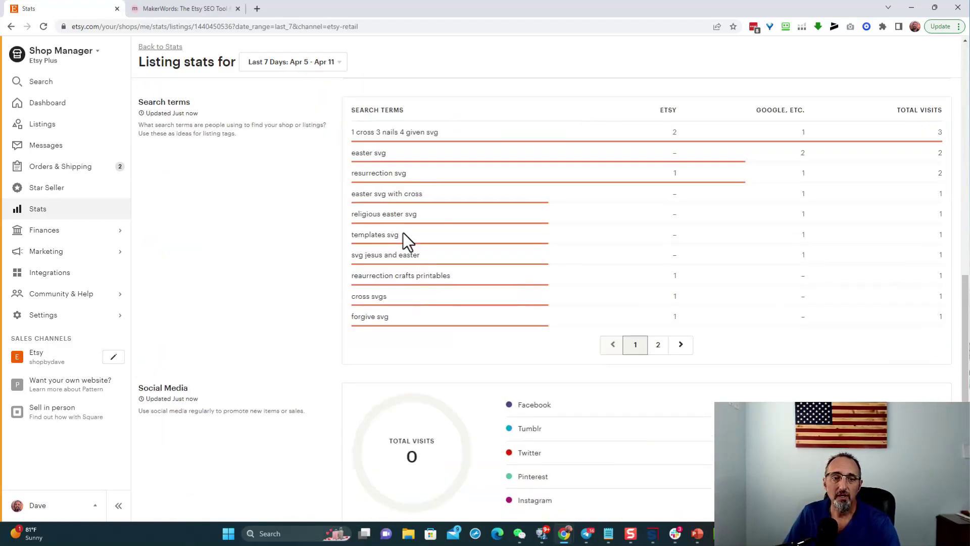
scroll(410, 201, up, 15)
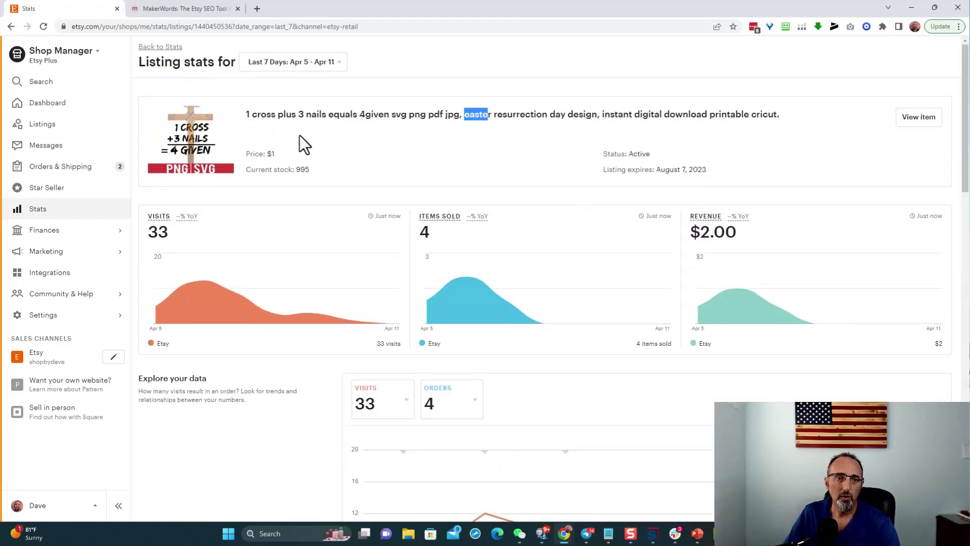
scroll(564, 149, down, 15)
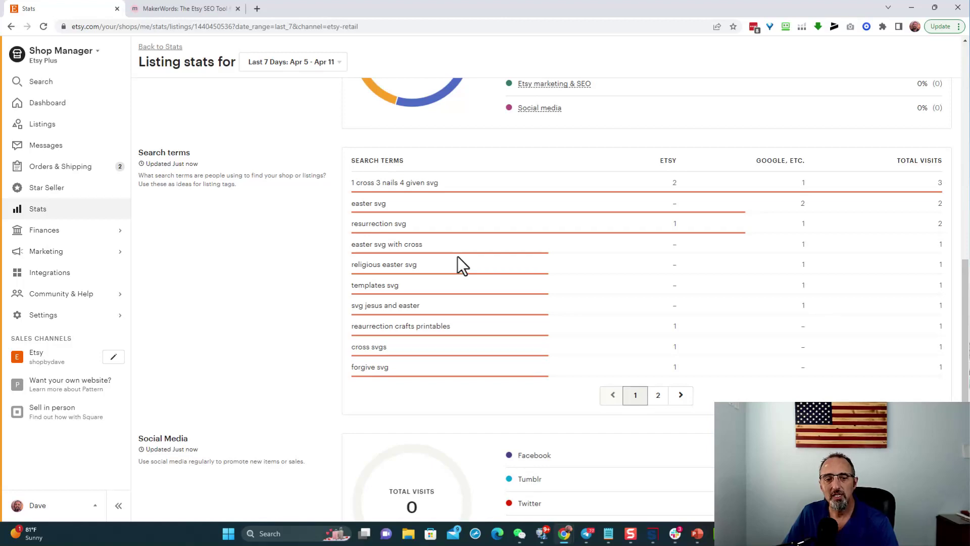
scroll(547, 251, down, 4)
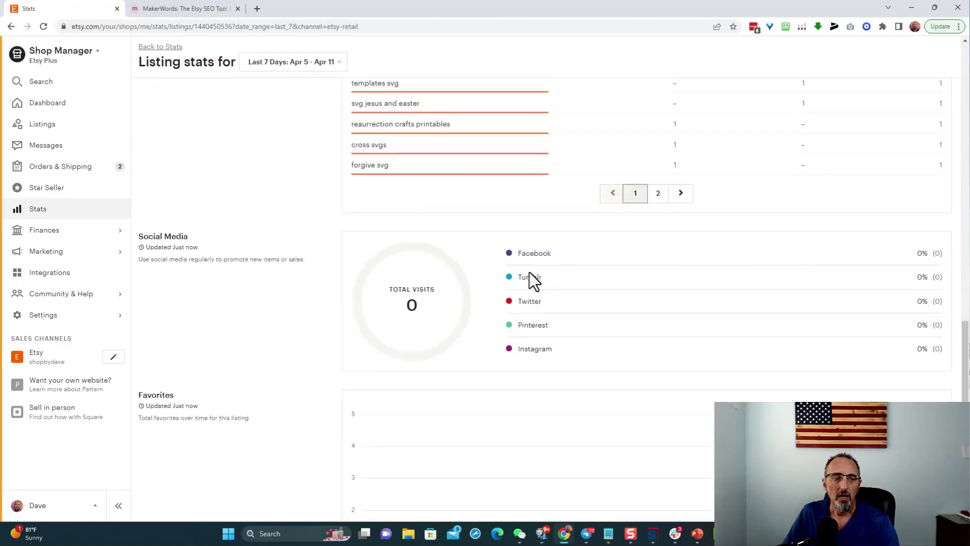
scroll(331, 283, up, 10)
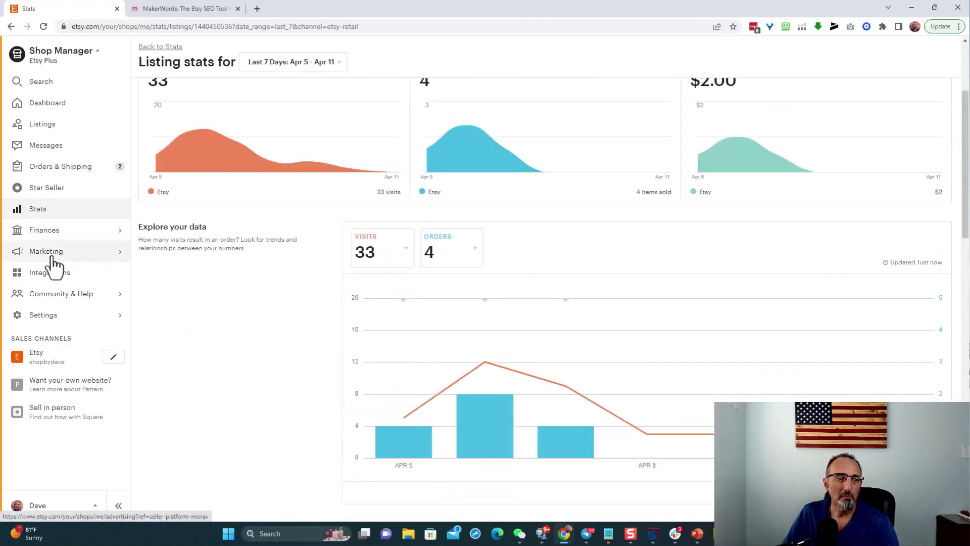
Open the Etsy Ads performance page and set the ad stats to this month.
click(53, 257)
click(76, 101)
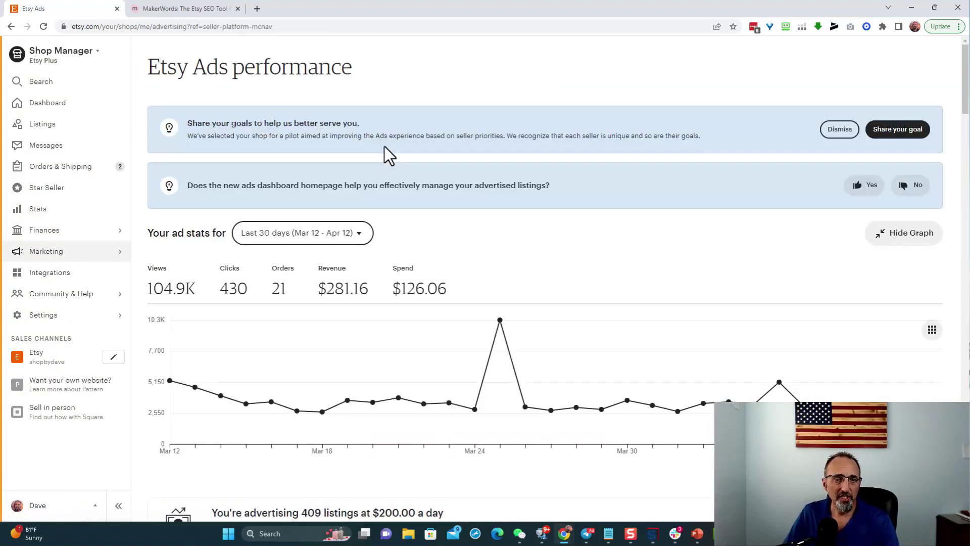
click(335, 232)
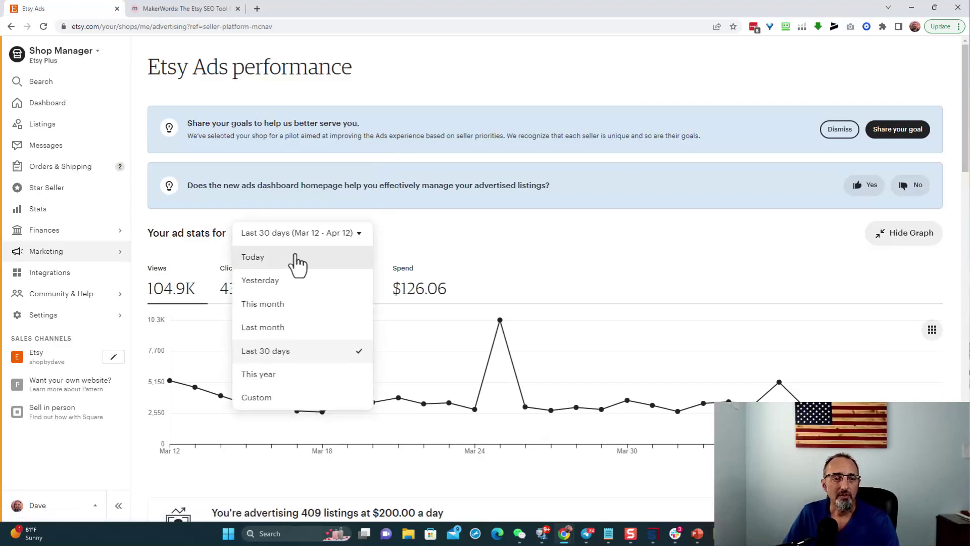
click(280, 305)
Sort the advertised listings table by ad spend.
scroll(430, 237, down, 4)
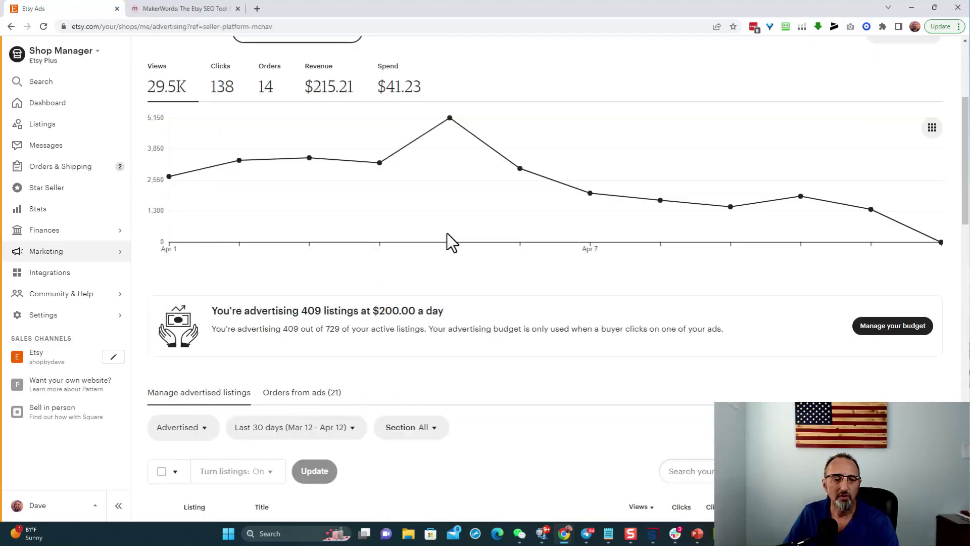
scroll(451, 243, down, 5)
scroll(353, 288, down, 3)
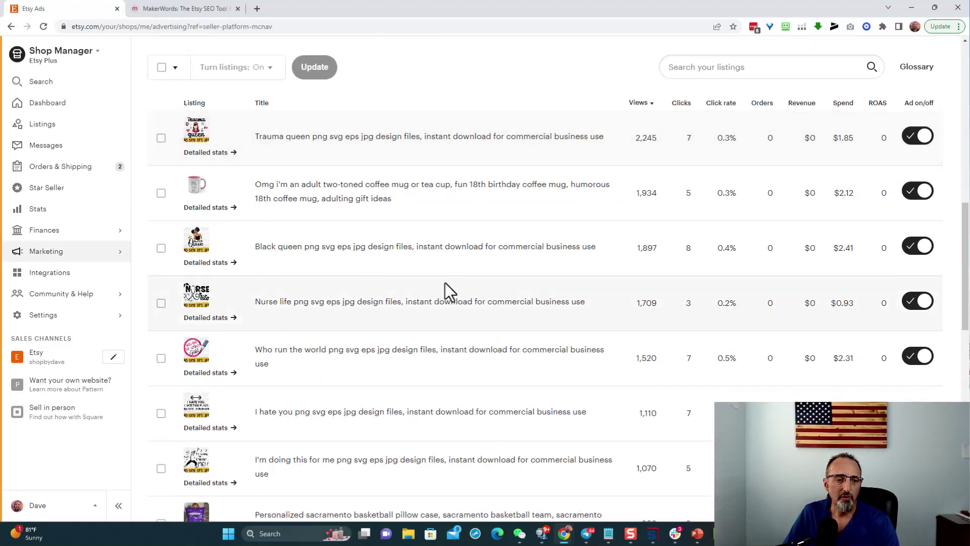
scroll(384, 270, up, 6)
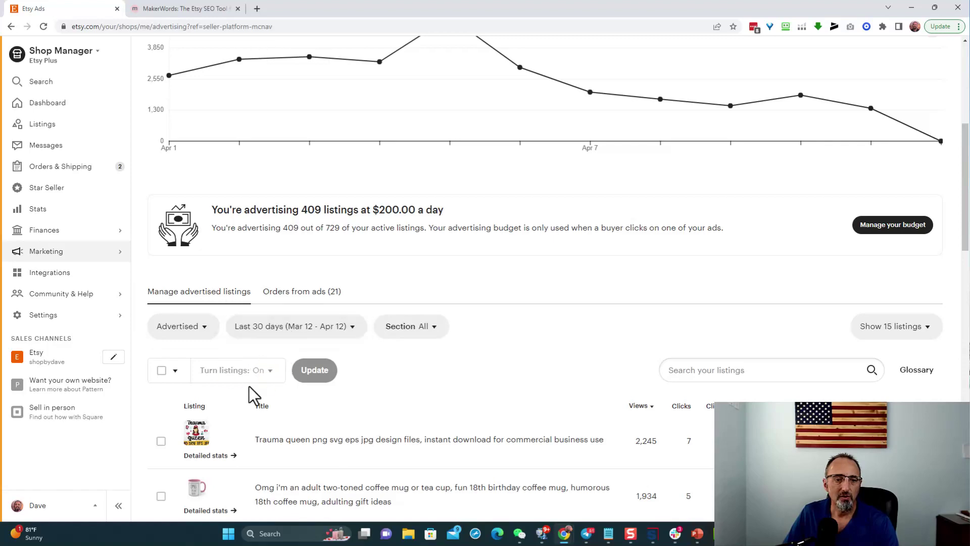
scroll(413, 367, up, 4)
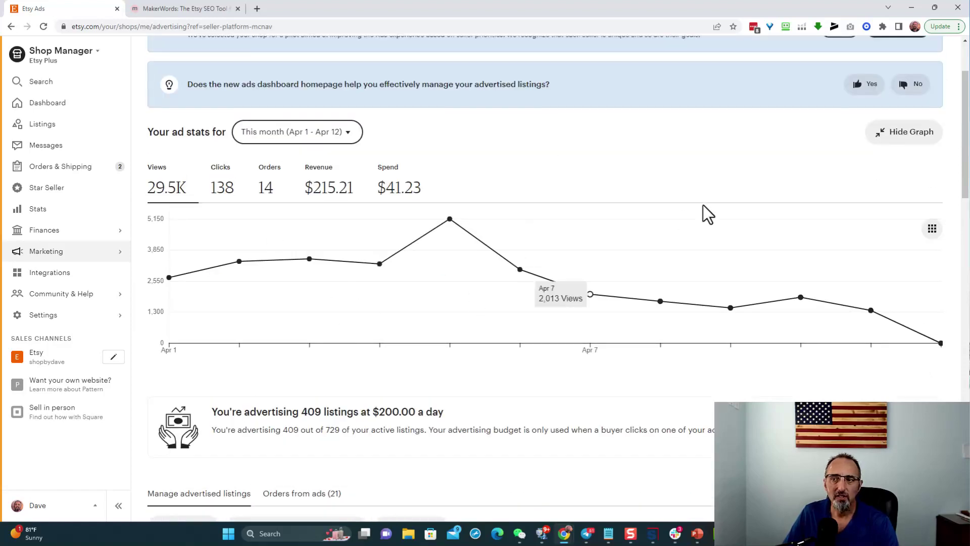
scroll(444, 349, down, 9)
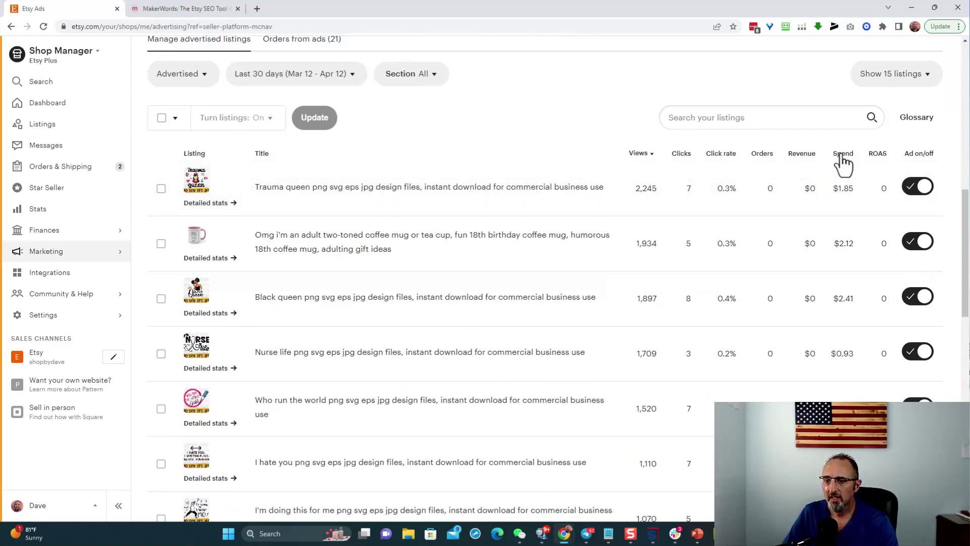
click(842, 154)
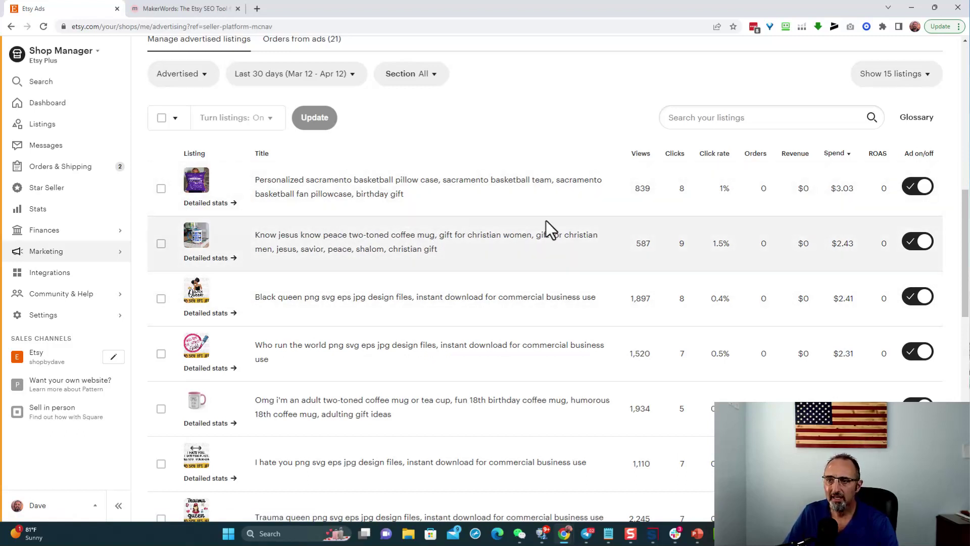
Filter the table to Active listings and open the cross listing's detailed ad stats.
scroll(209, 150, up, 2)
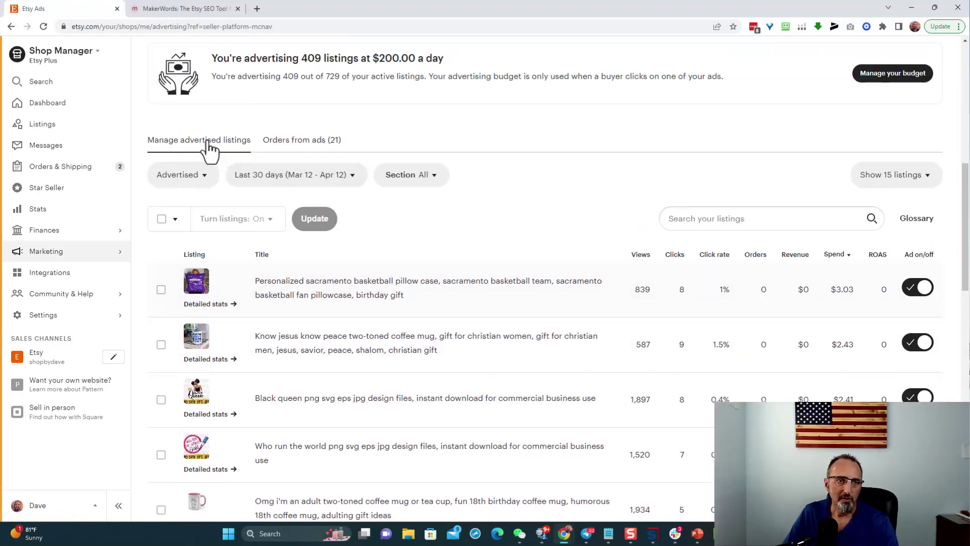
click(198, 183)
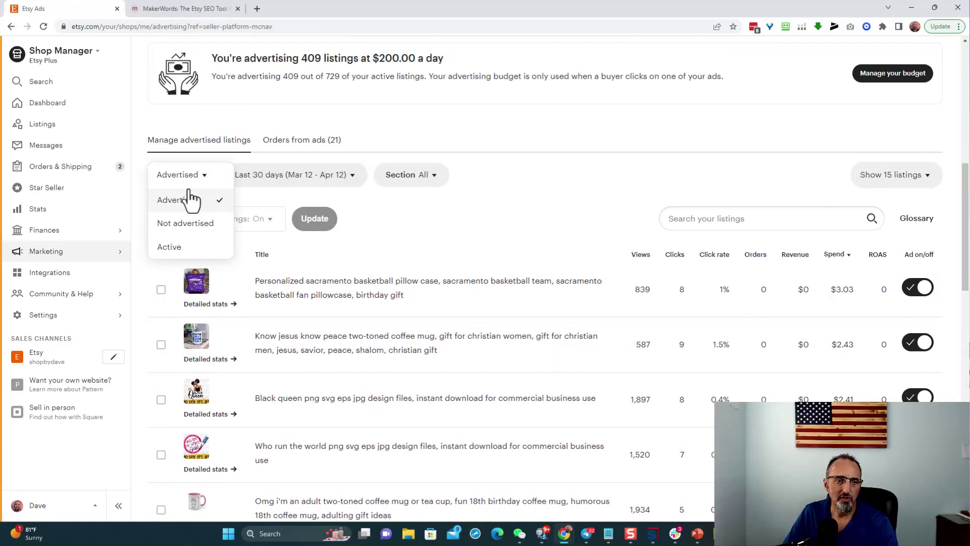
click(174, 248)
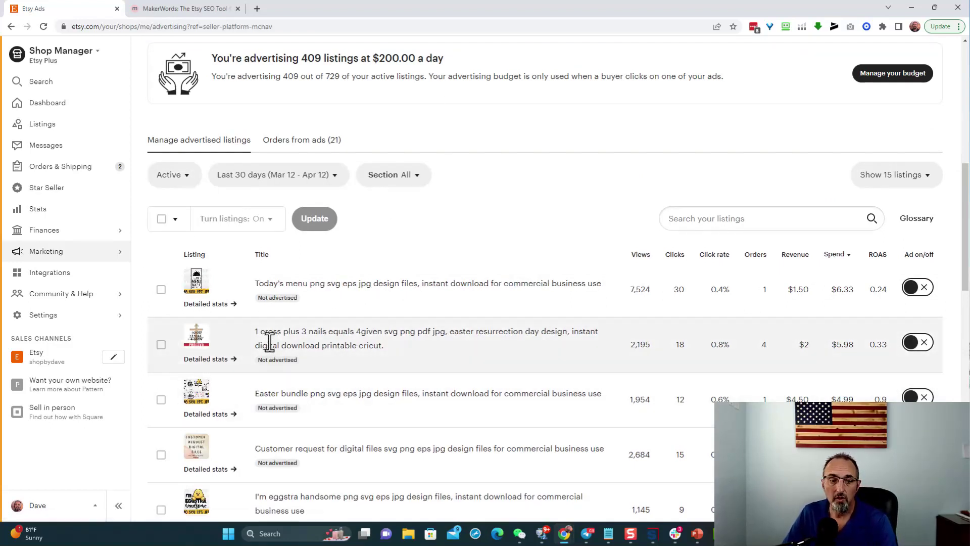
click(227, 361)
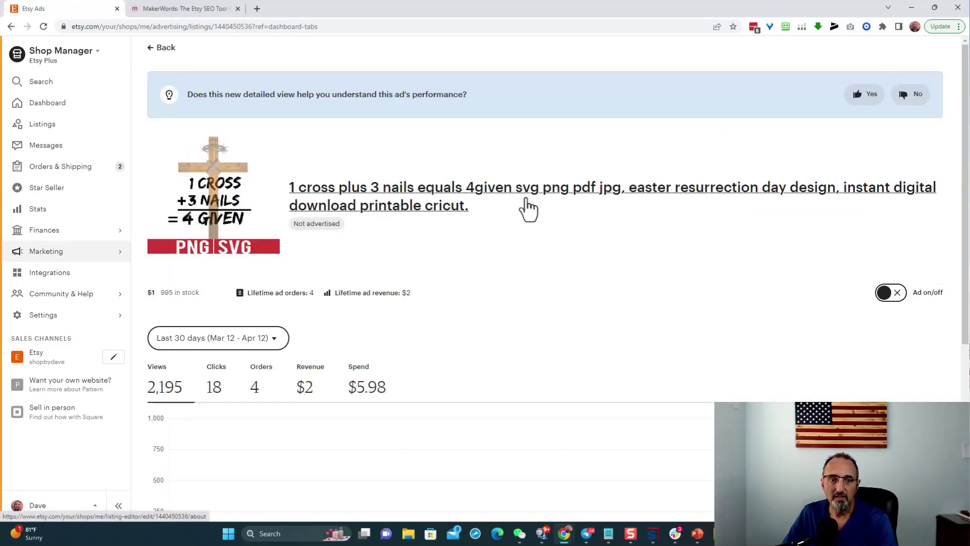
Review the views chart and expand the 46 searches that led to the ad.
scroll(680, 216, down, 4)
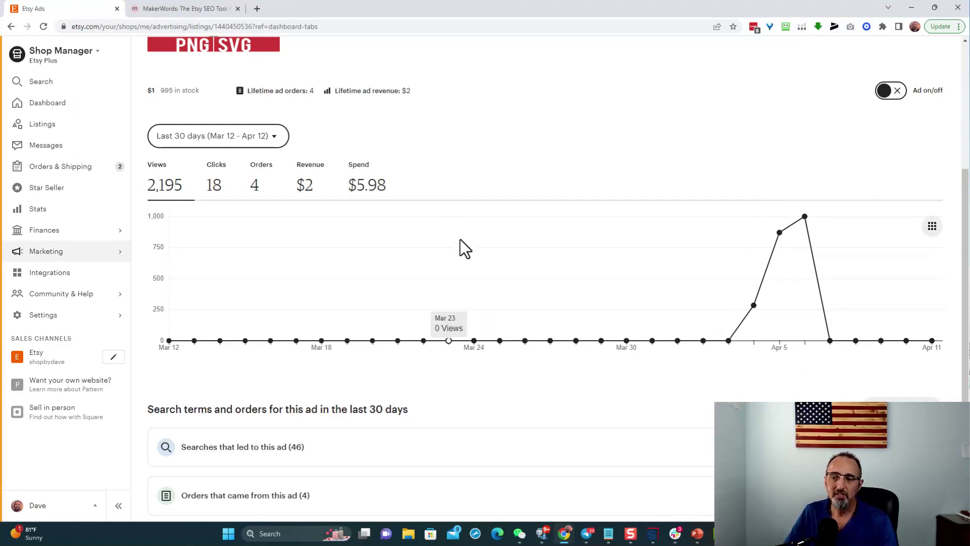
scroll(462, 245, down, 2)
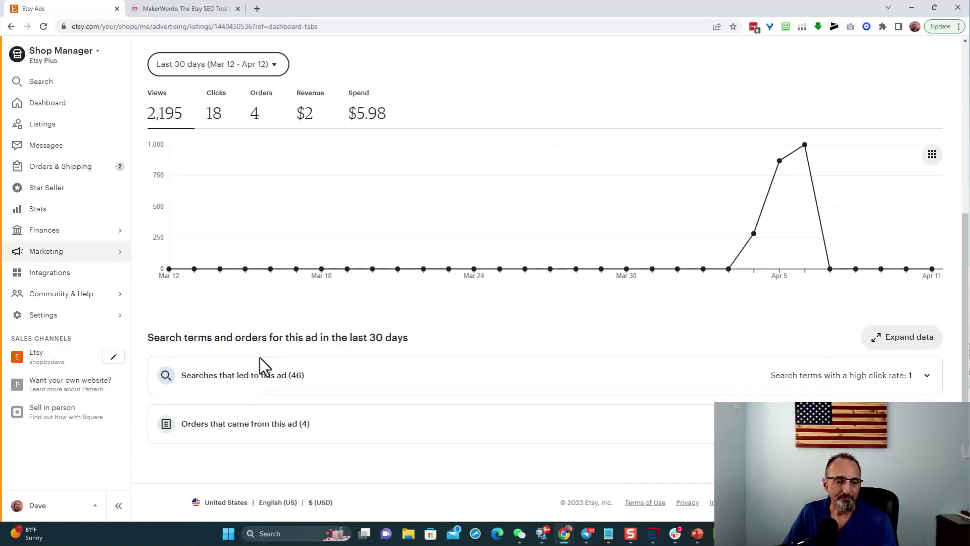
click(277, 377)
Scroll the keyword table and highlight '1 cross 3 nails 4 given svg' (15 views, 1 click, 1 order).
scroll(303, 389, down, 4)
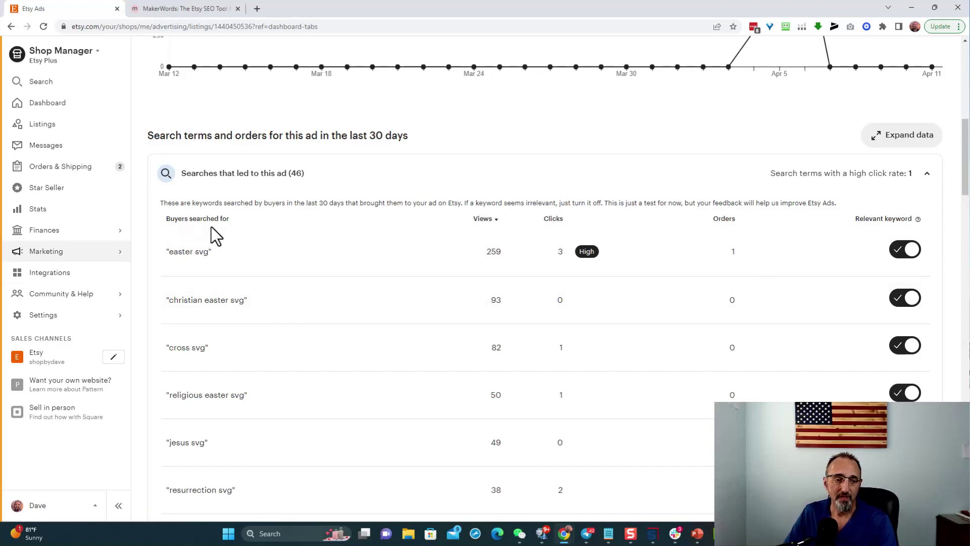
scroll(382, 297, down, 2)
scroll(382, 296, down, 6)
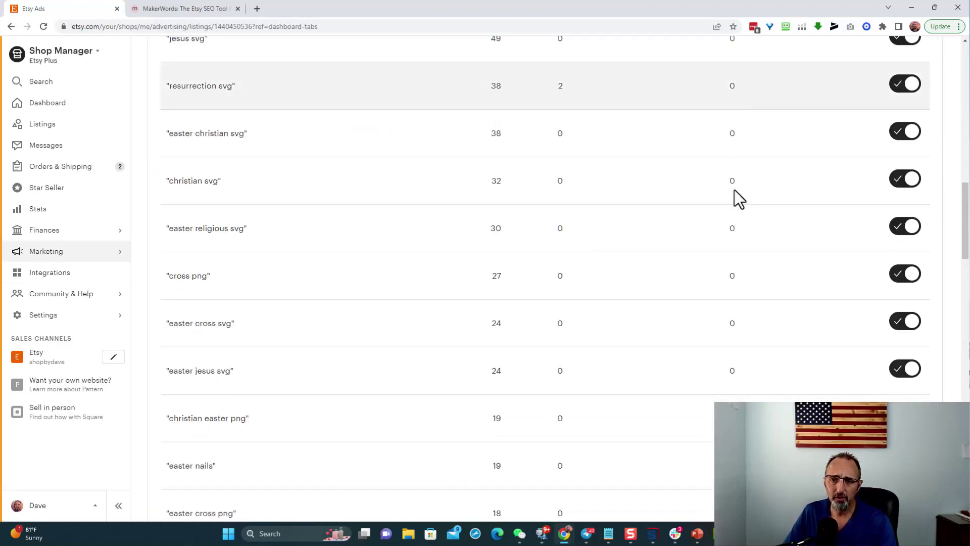
scroll(735, 212, down, 9)
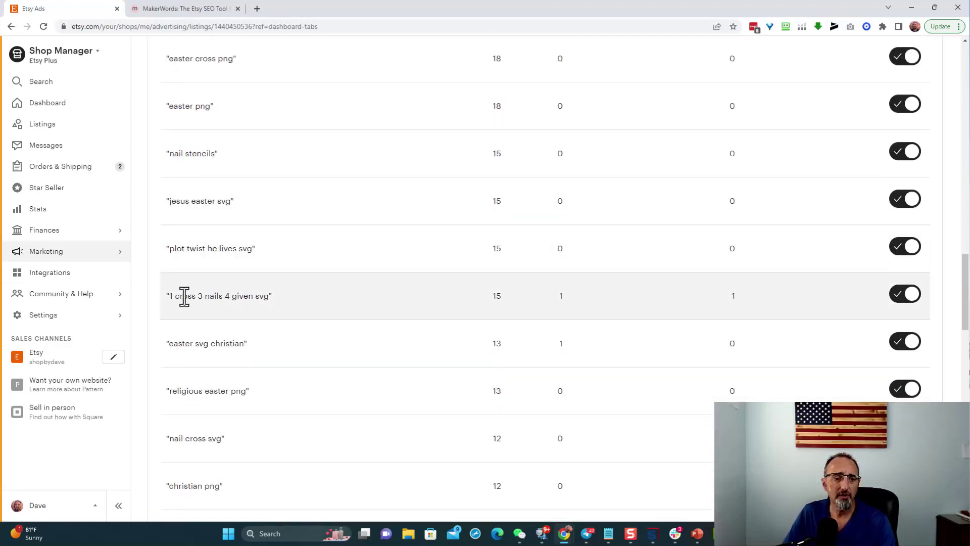
drag(170, 297, 271, 310)
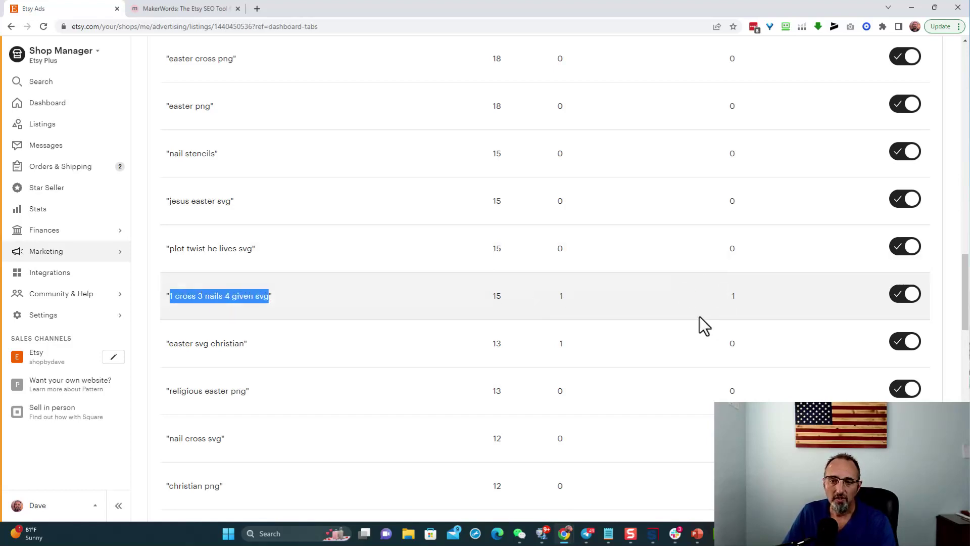
scroll(758, 220, down, 10)
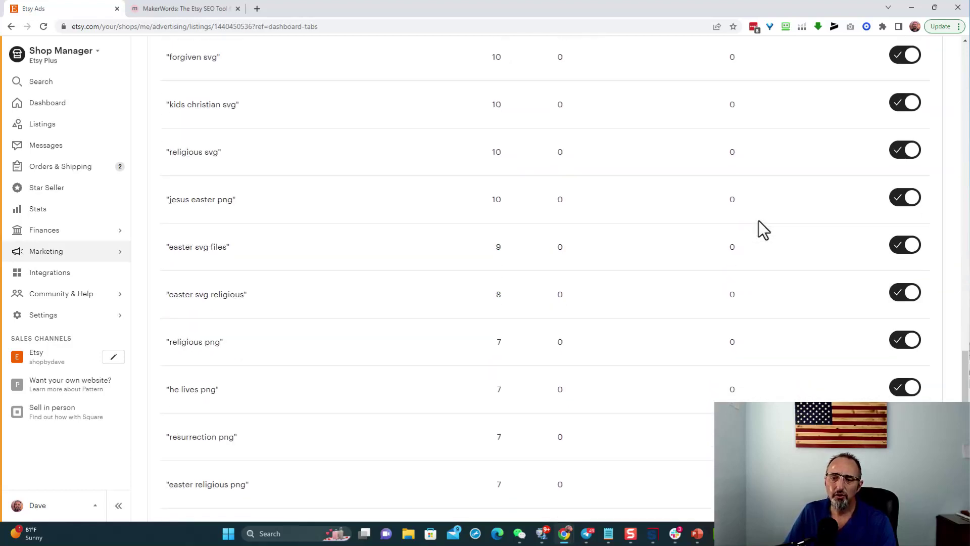
scroll(759, 221, down, 10)
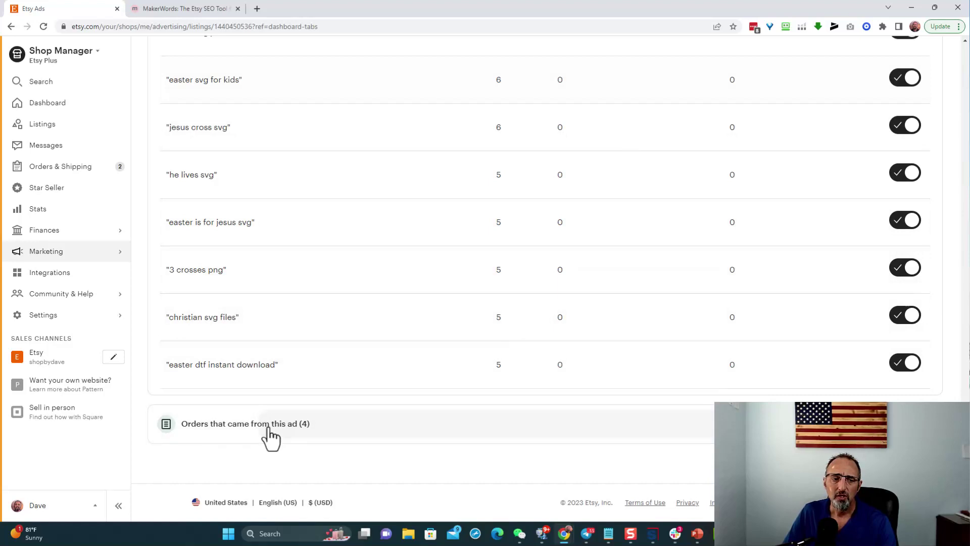
Expand the 4 ad orders from Apr 5–6 (ROAS 0.33), then return to the listing header.
click(251, 425)
scroll(365, 369, down, 1)
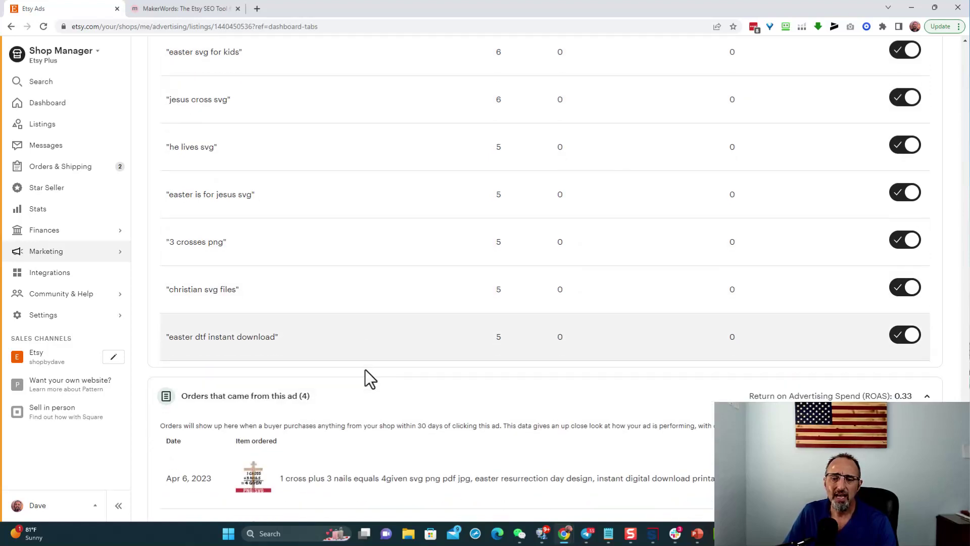
scroll(366, 369, down, 5)
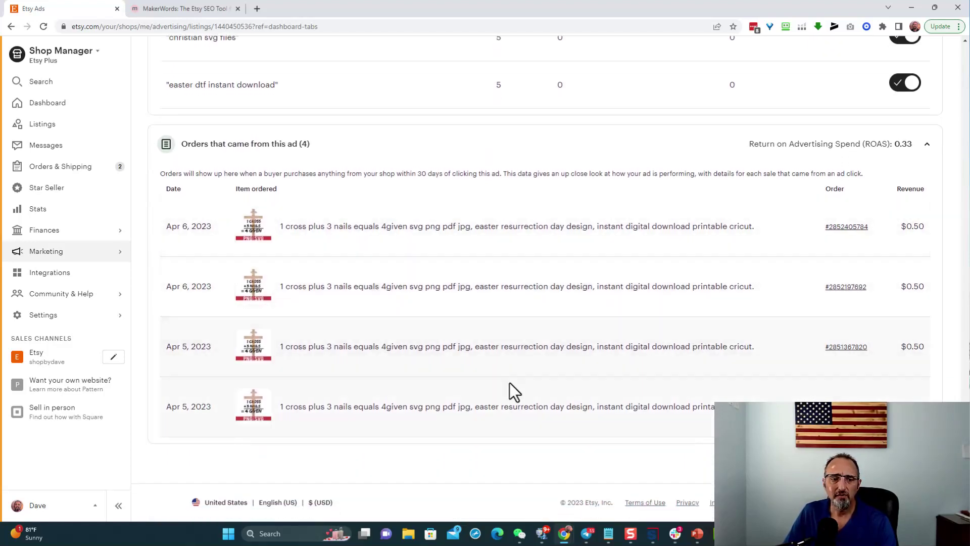
scroll(487, 357, up, 10)
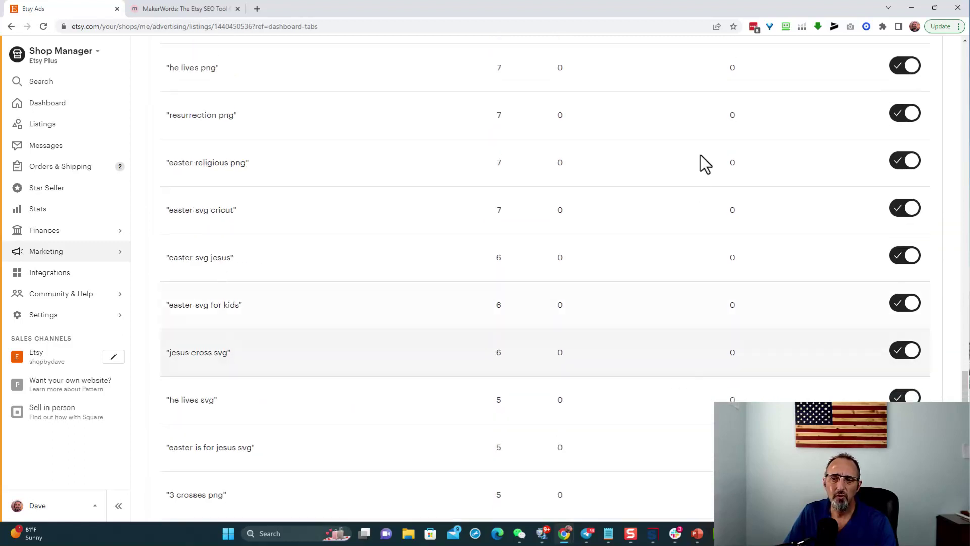
scroll(745, 278, up, 17)
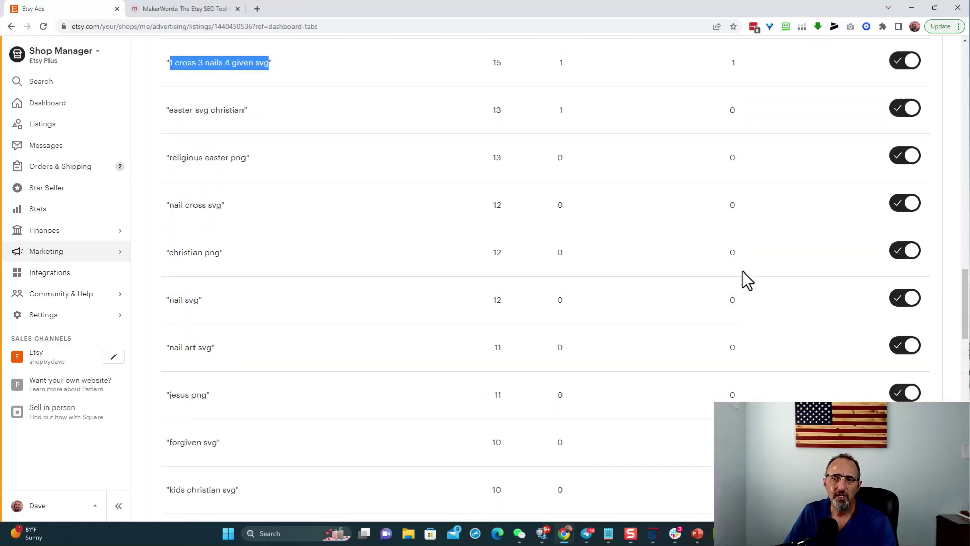
scroll(742, 273, up, 11)
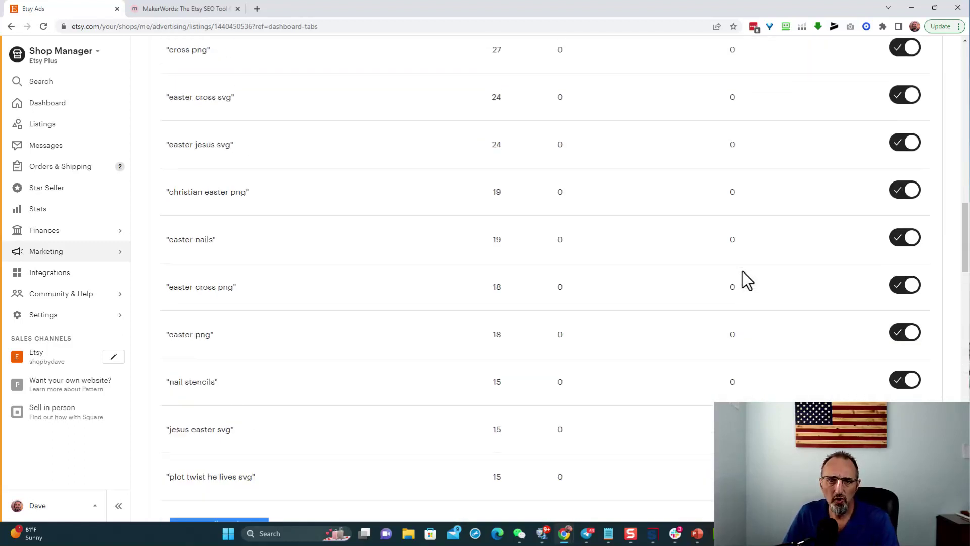
scroll(742, 271, up, 5)
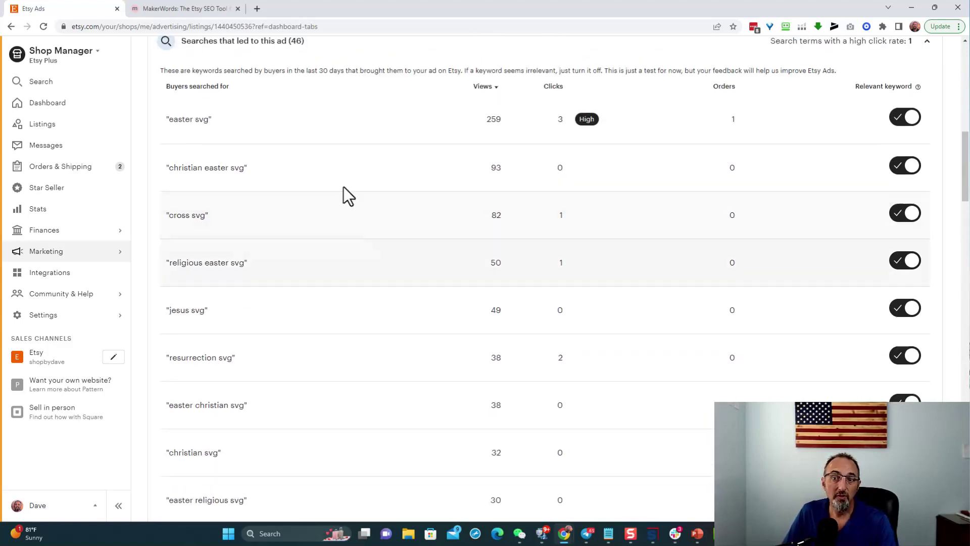
scroll(440, 293, up, 2)
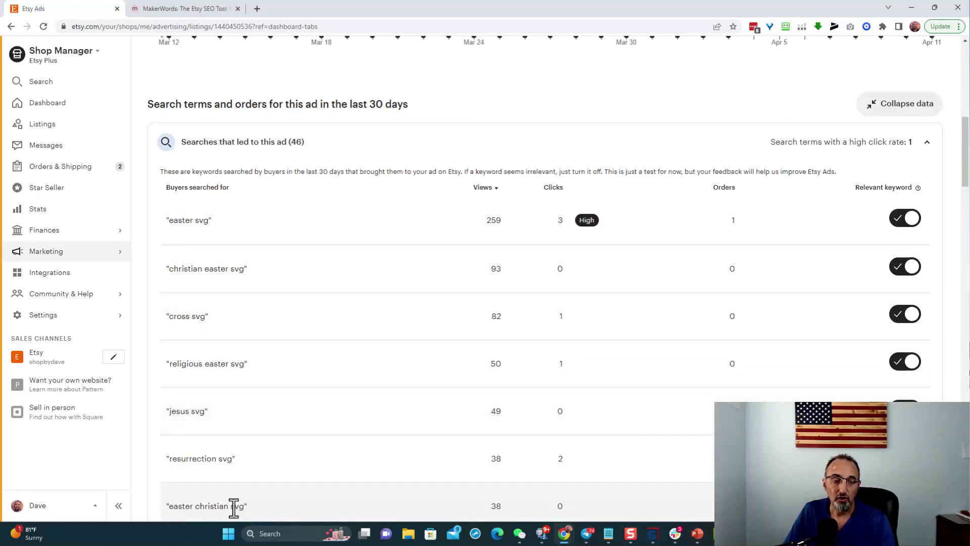
scroll(468, 247, up, 10)
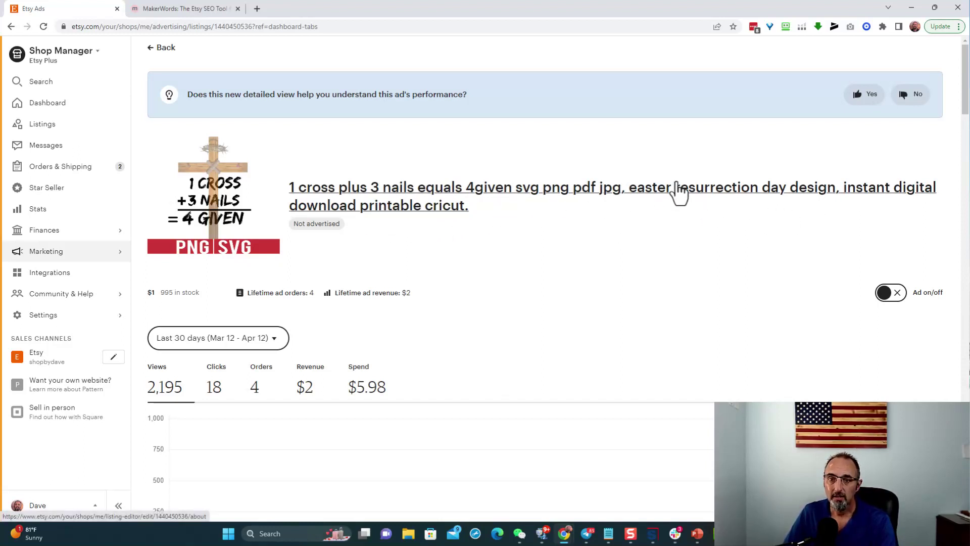
scroll(535, 276, down, 15)
scroll(256, 136, up, 15)
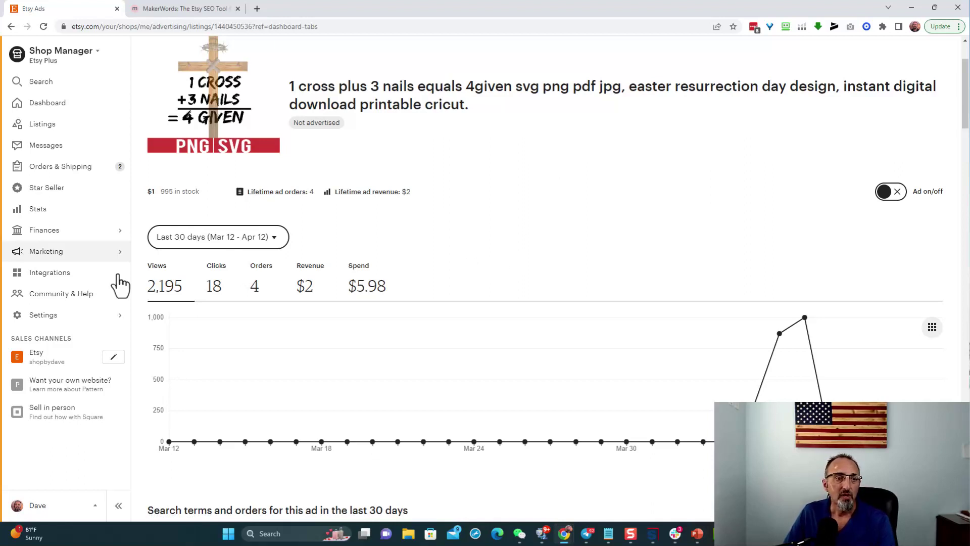
Open shop Stats and the Class of 2023 SVG listing's stats: 8 visits, 2 sold, $1.00.
click(40, 209)
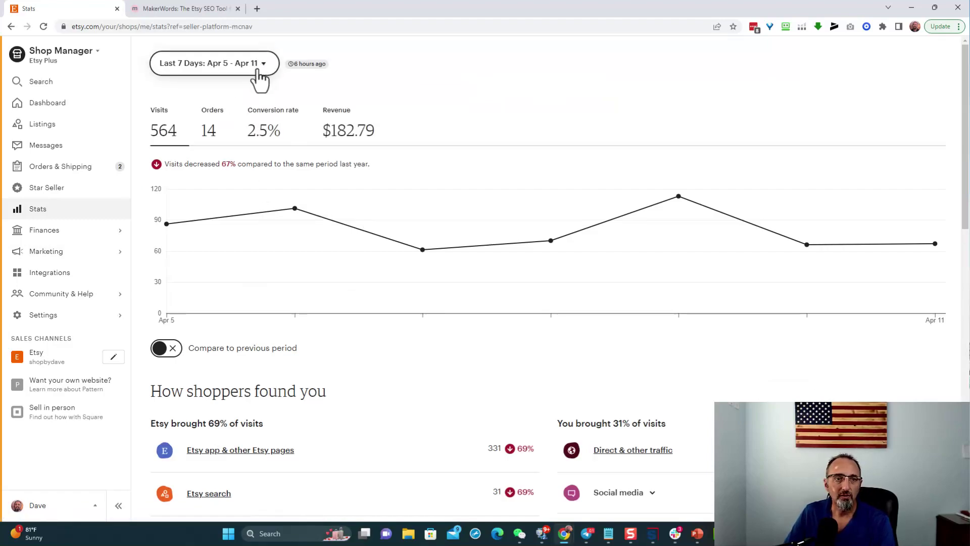
scroll(297, 126, down, 8)
scroll(295, 124, down, 3)
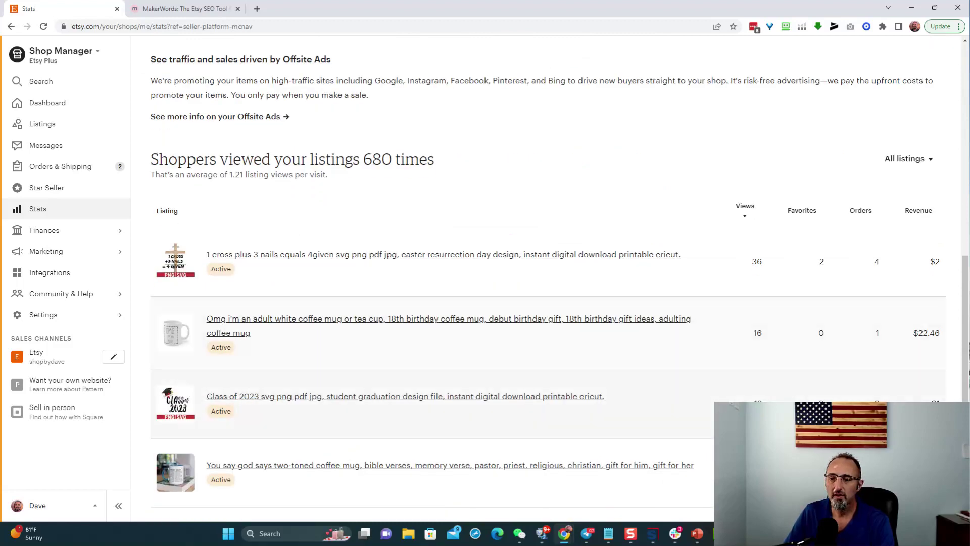
click(533, 398)
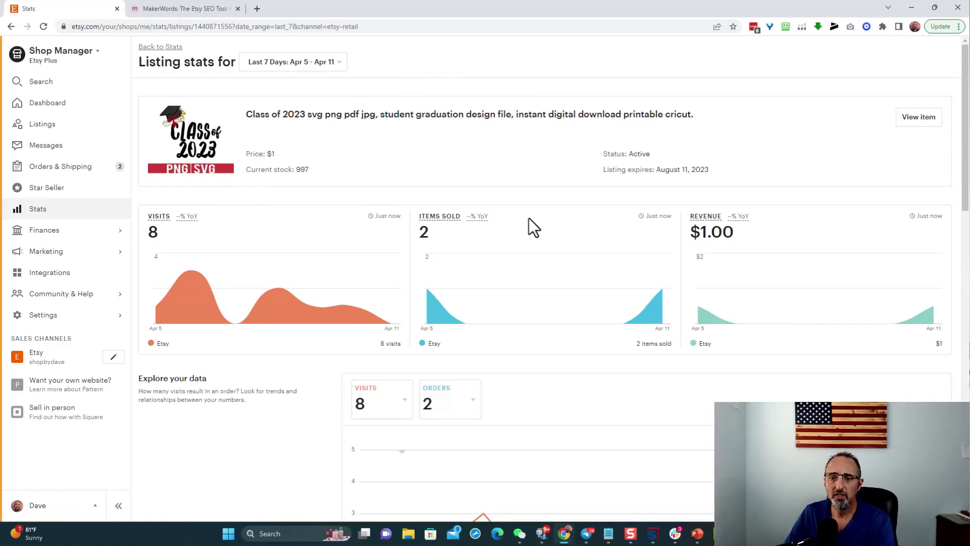
Scroll through the Class of 2023 listing's visits, items sold and revenue charts.
scroll(528, 217, down, 8)
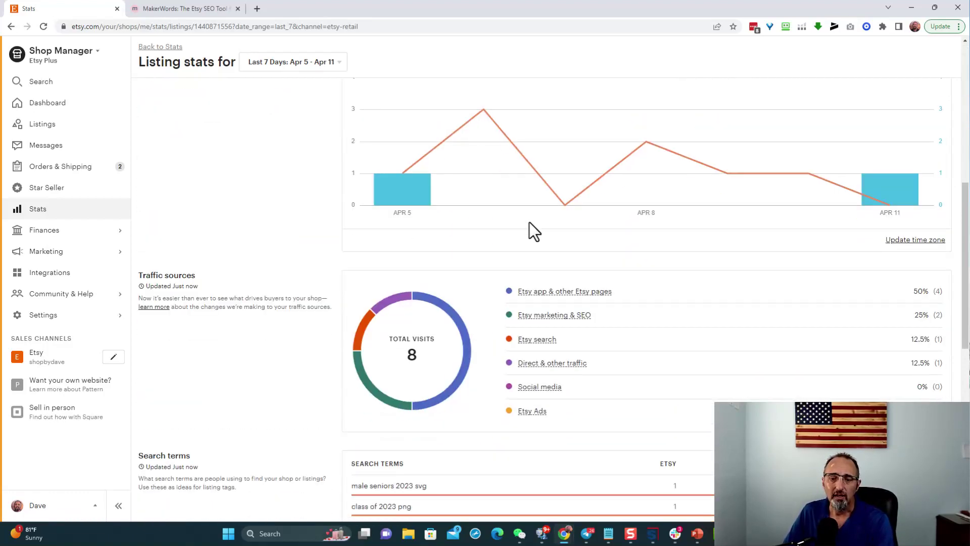
scroll(529, 231, down, 2)
scroll(710, 363, down, 4)
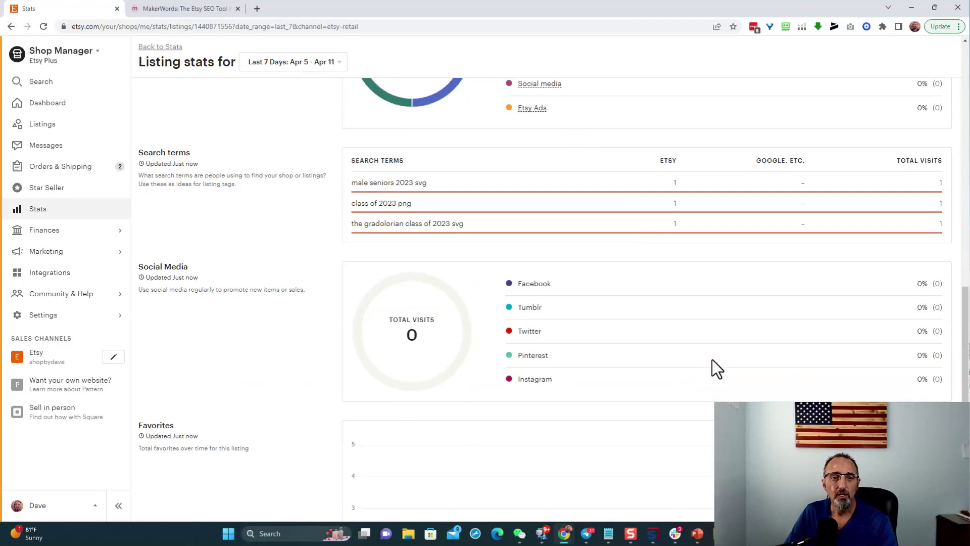
scroll(711, 359, down, 2)
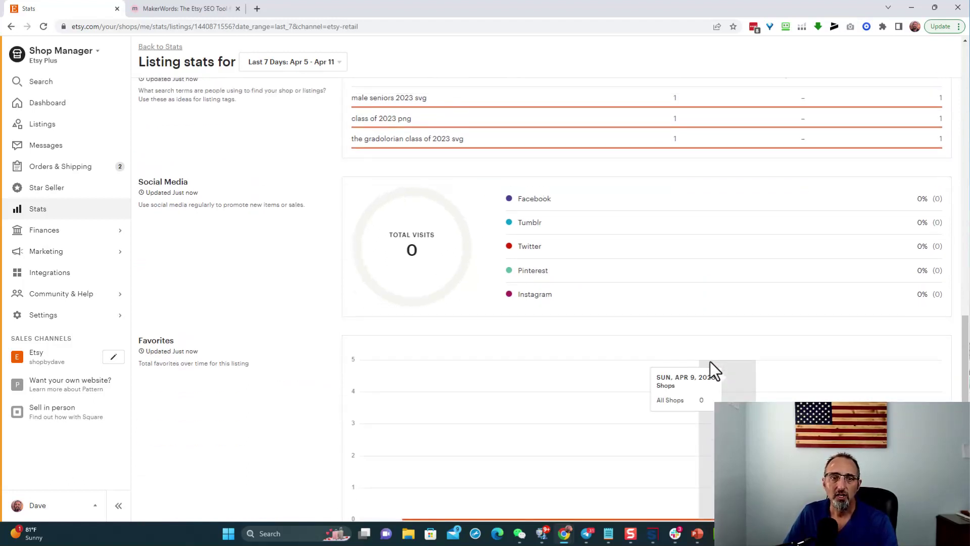
scroll(710, 361, up, 3)
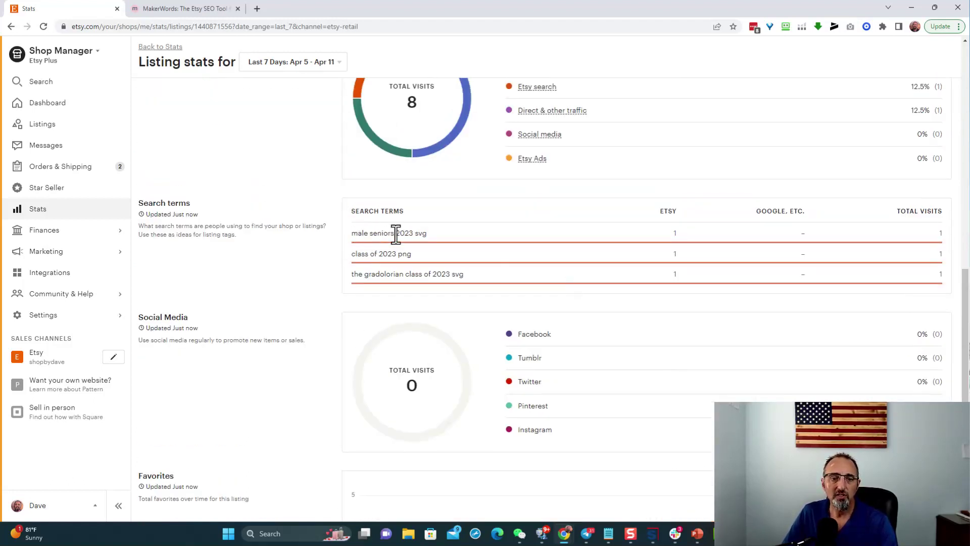
Highlight 'male' and 'gradolorian' in the listing's search terms, then clear the selection.
double_click(359, 235)
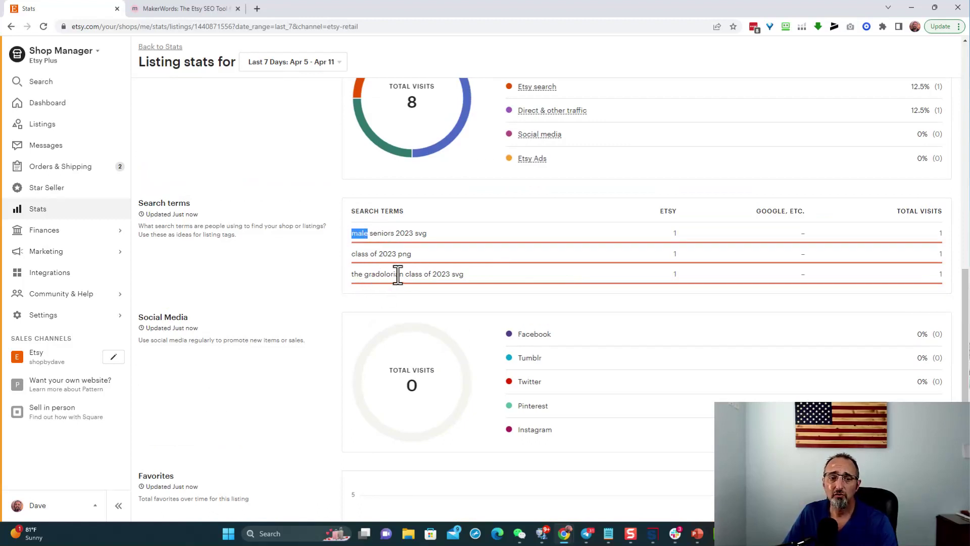
drag(403, 274, 363, 276)
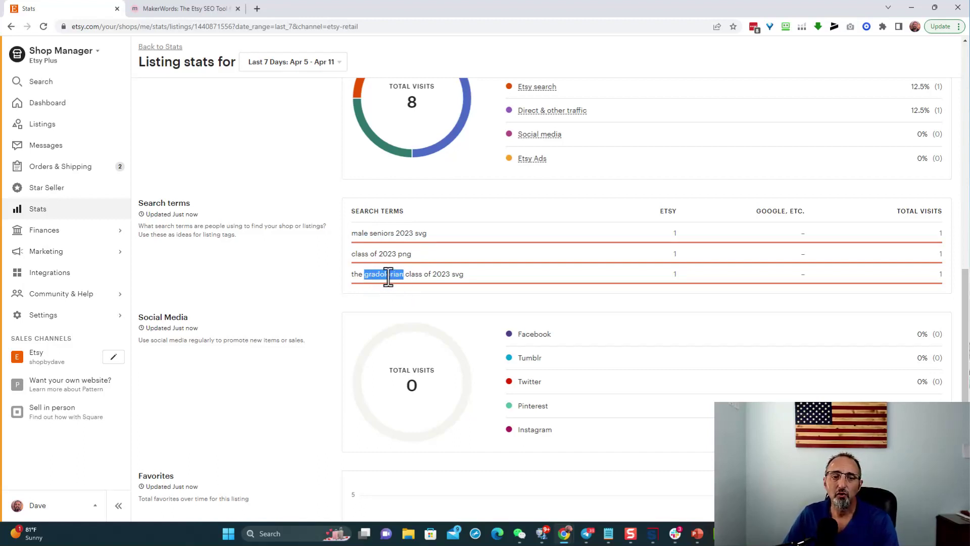
mouse_move(382, 276)
mouse_down()
mouse_move(363, 276)
mouse_move(380, 276)
mouse_up()
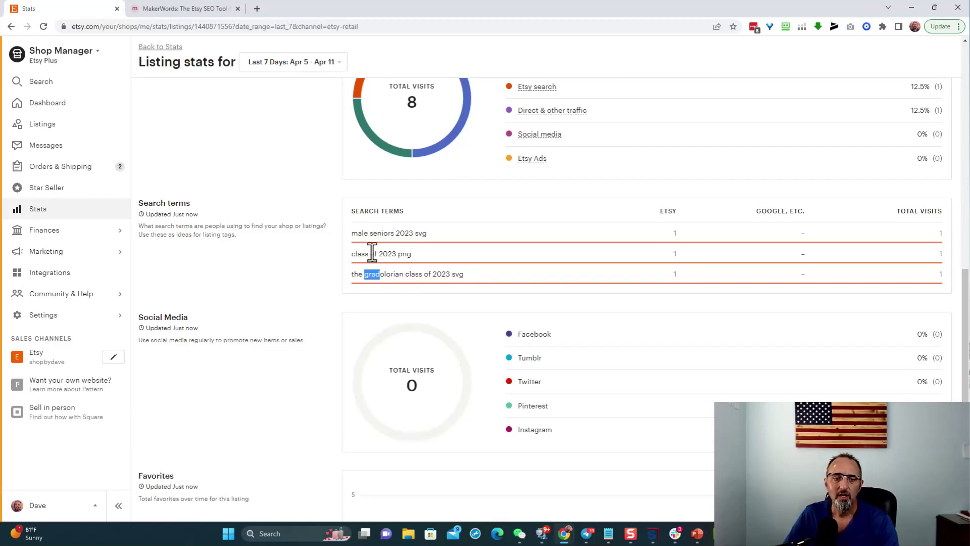
click(388, 234)
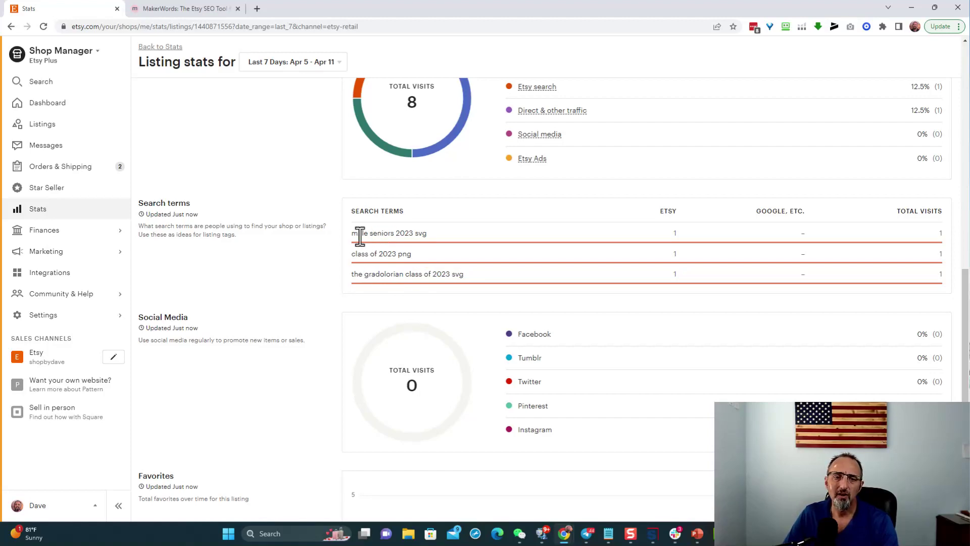
scroll(570, 201, up, 15)
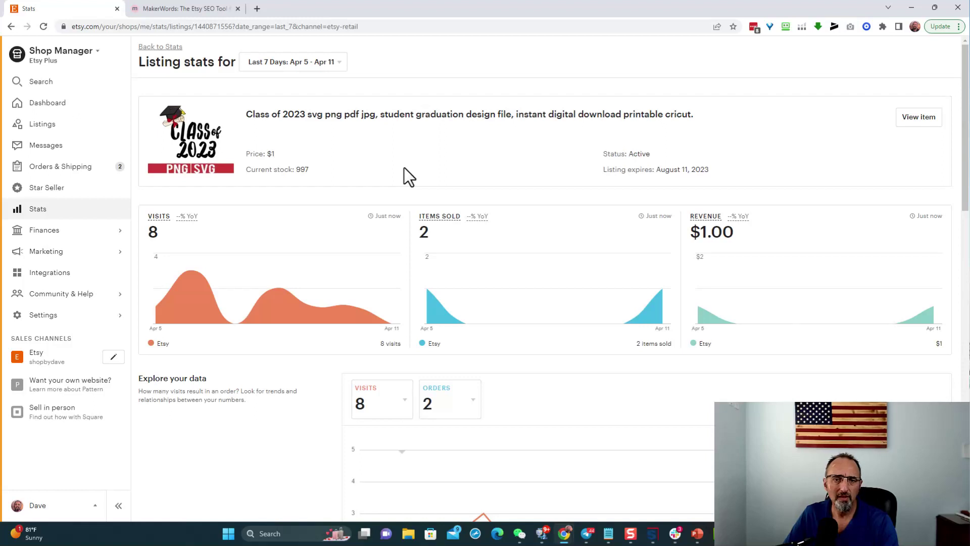
Open the Etsy Ads performance page with stats limited to this month.
click(48, 252)
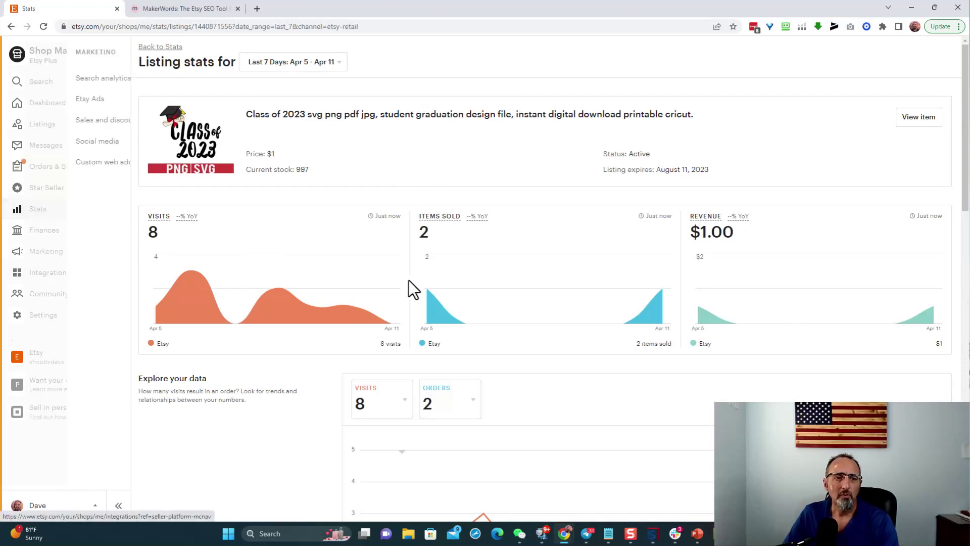
click(70, 100)
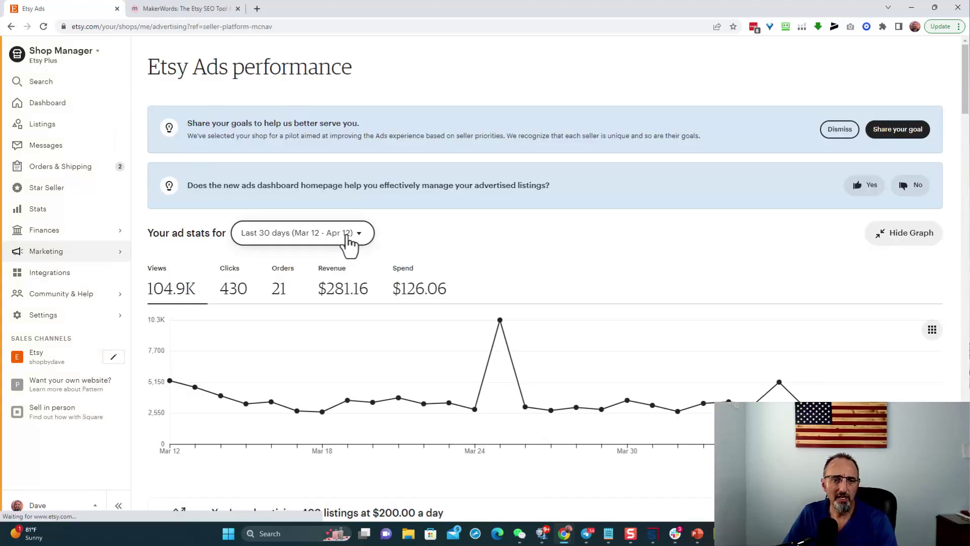
click(344, 233)
click(270, 306)
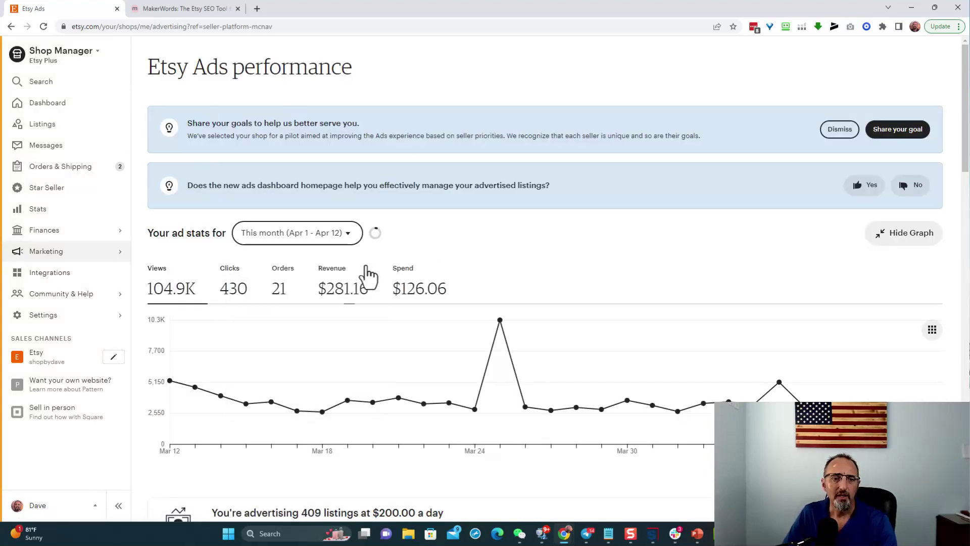
scroll(372, 276, down, 5)
scroll(366, 266, down, 4)
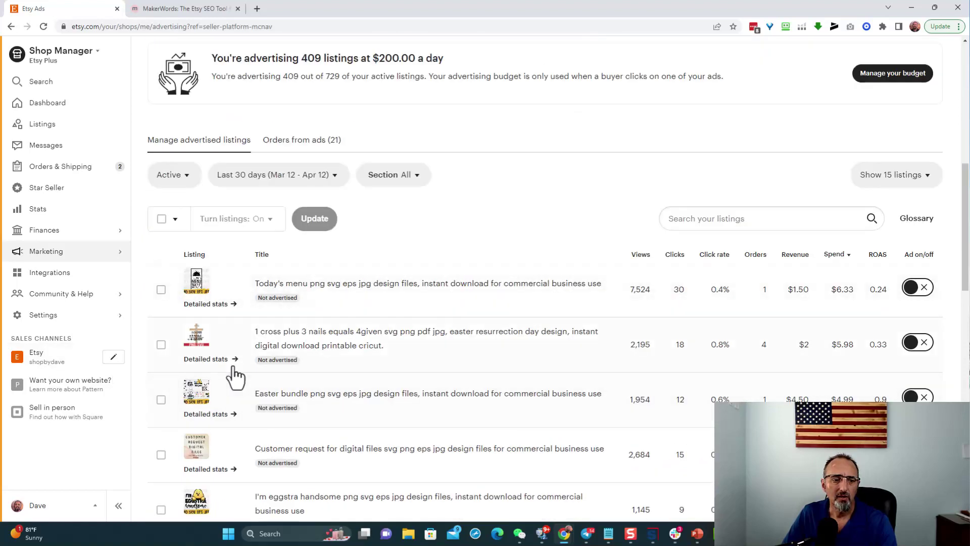
scroll(286, 219, down, 4)
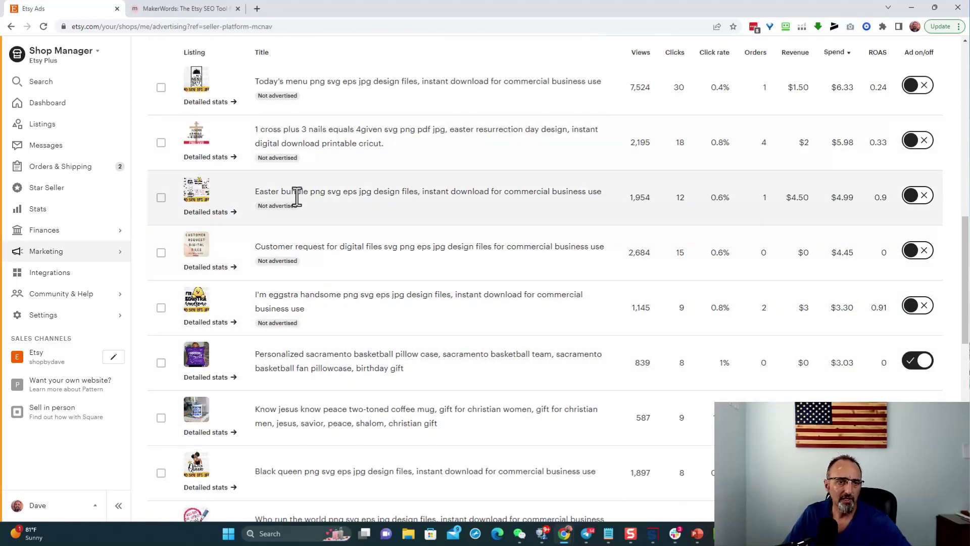
scroll(713, 253, up, 7)
scroll(513, 314, down, 4)
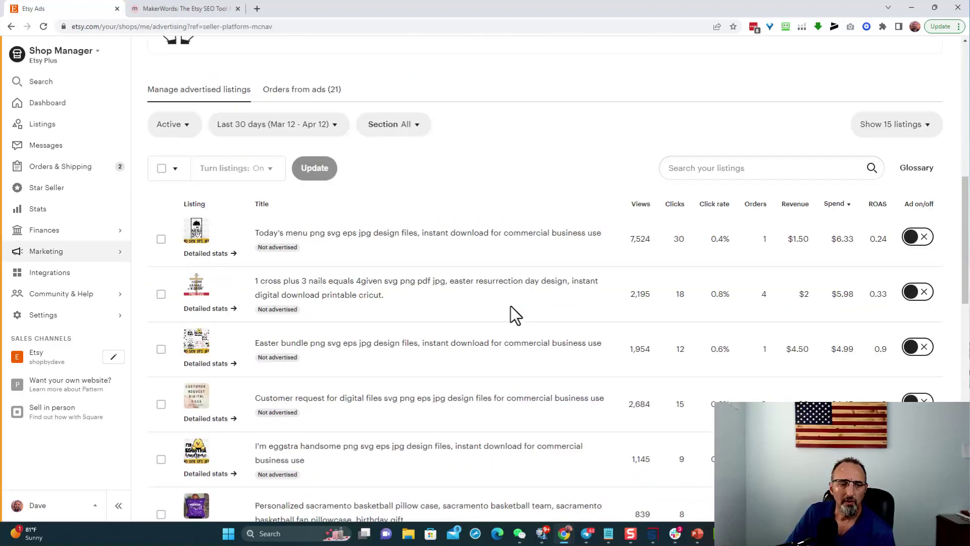
scroll(520, 305, up, 3)
Search the advertised listings for 'CLASS 2023', leaving two Class of 2023 ads.
click(725, 320)
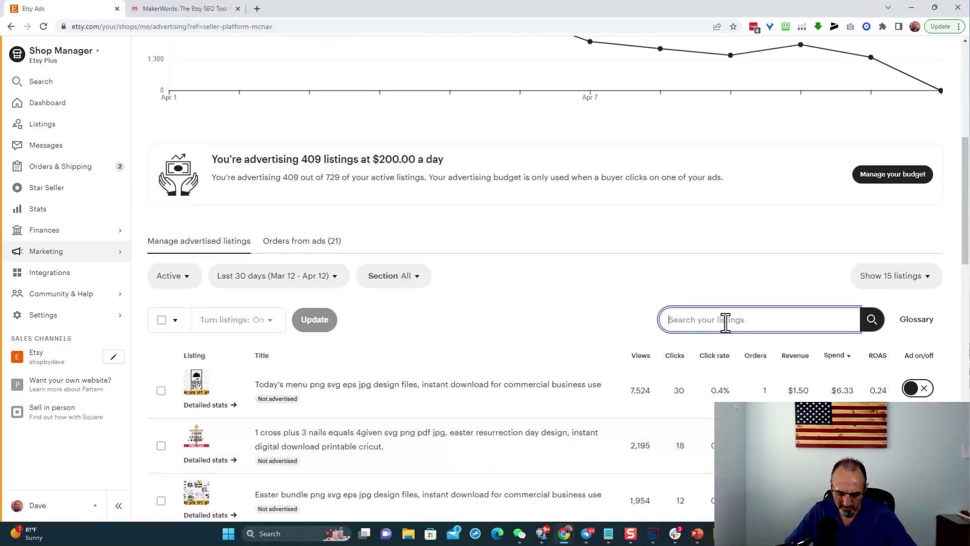
text(CLASS 2023)
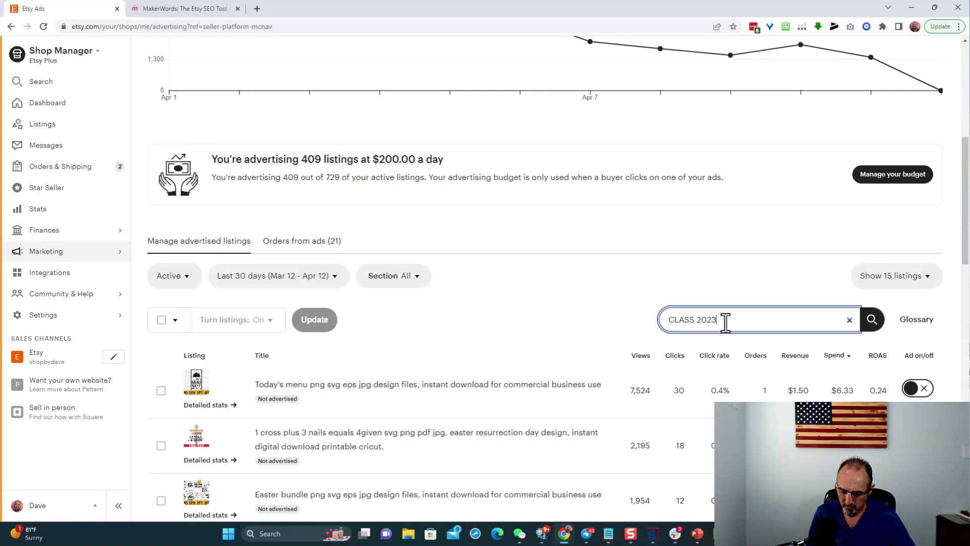
key(Return)
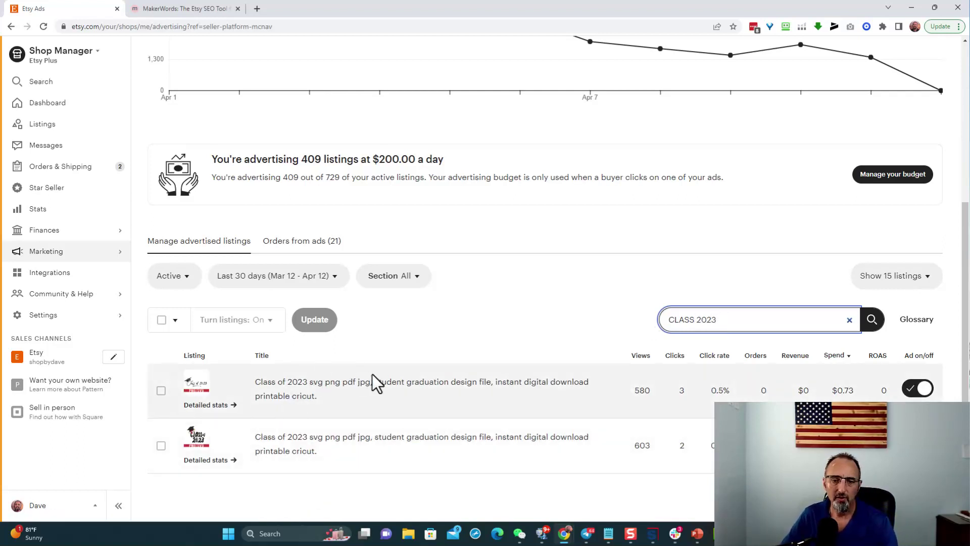
scroll(372, 378, down, 2)
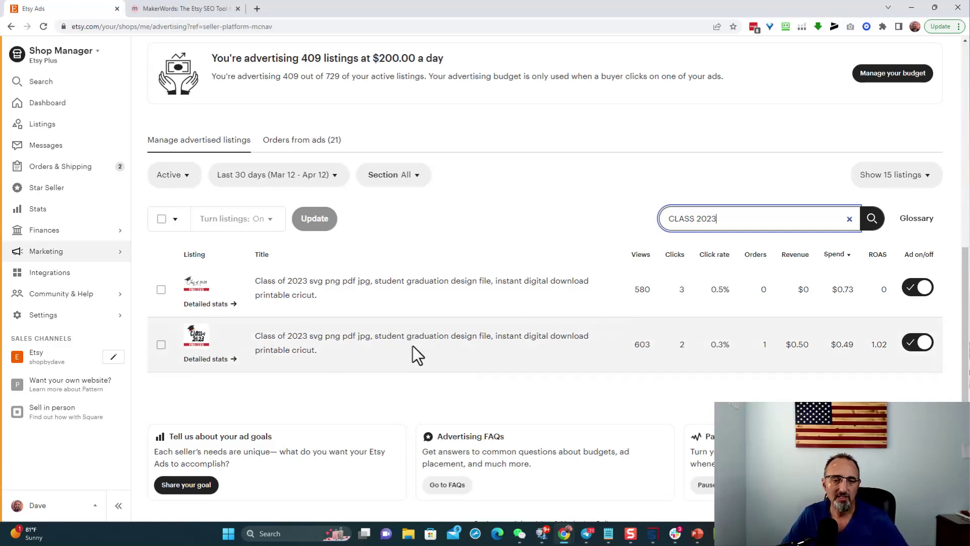
Open detailed ad stats for the second Class of 2023 listing: 605 views, 2 clicks, 1 order.
click(216, 360)
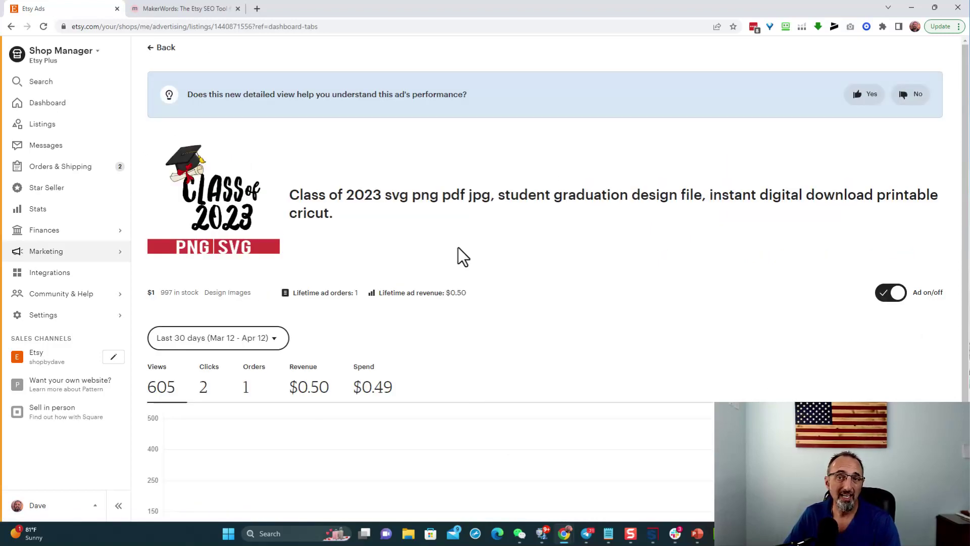
scroll(482, 251, down, 5)
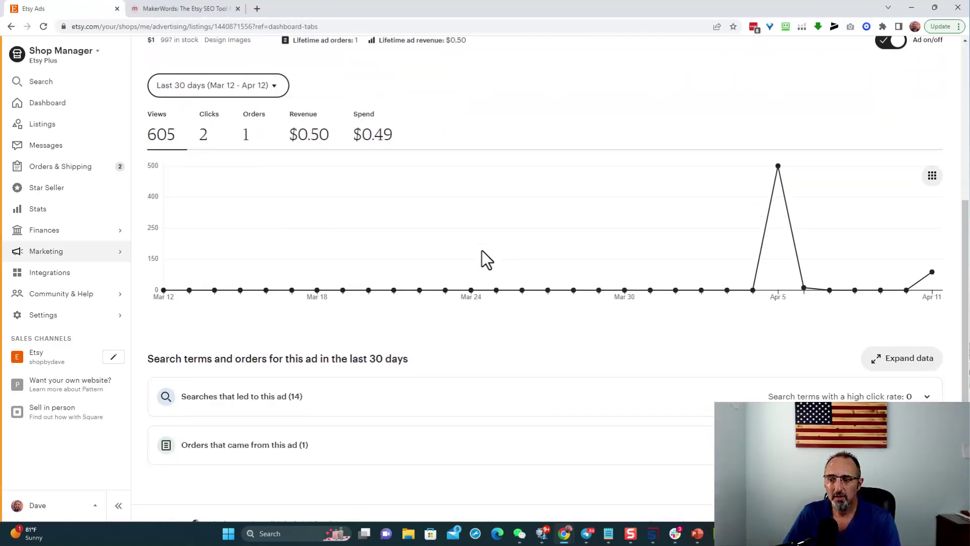
mouse_move(483, 219)
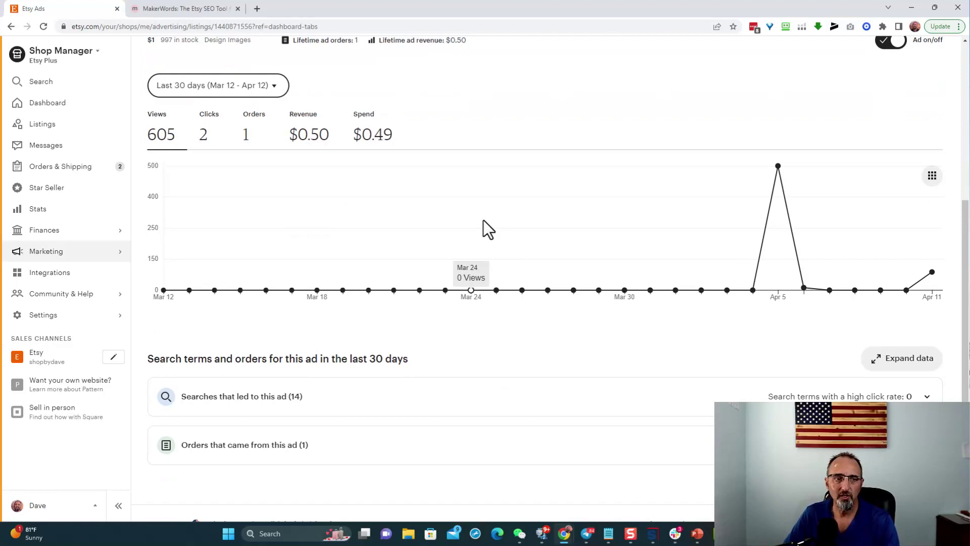
scroll(483, 220, down, 1)
Expand the 14 searches that led to the ad and mark 'clipart' in 'graduation clipart'.
click(237, 385)
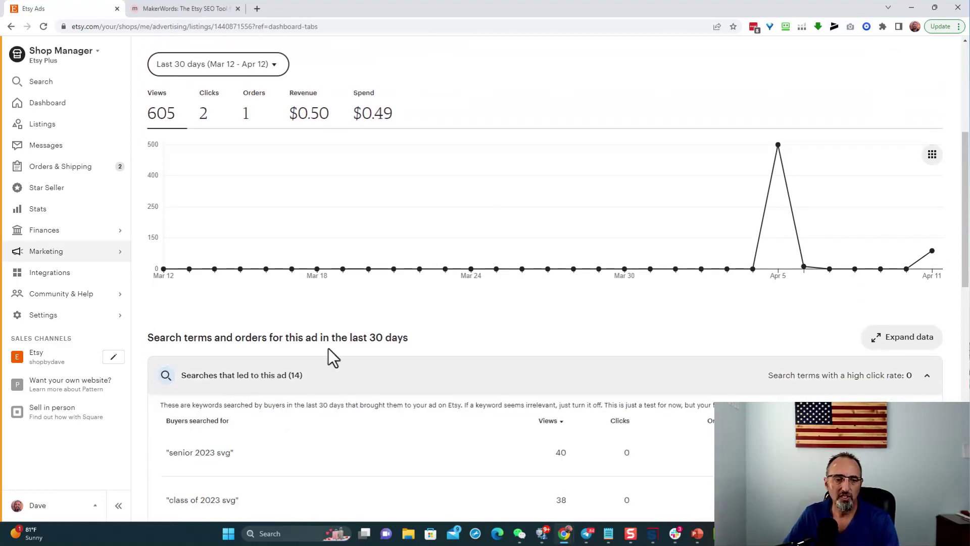
scroll(480, 227, down, 4)
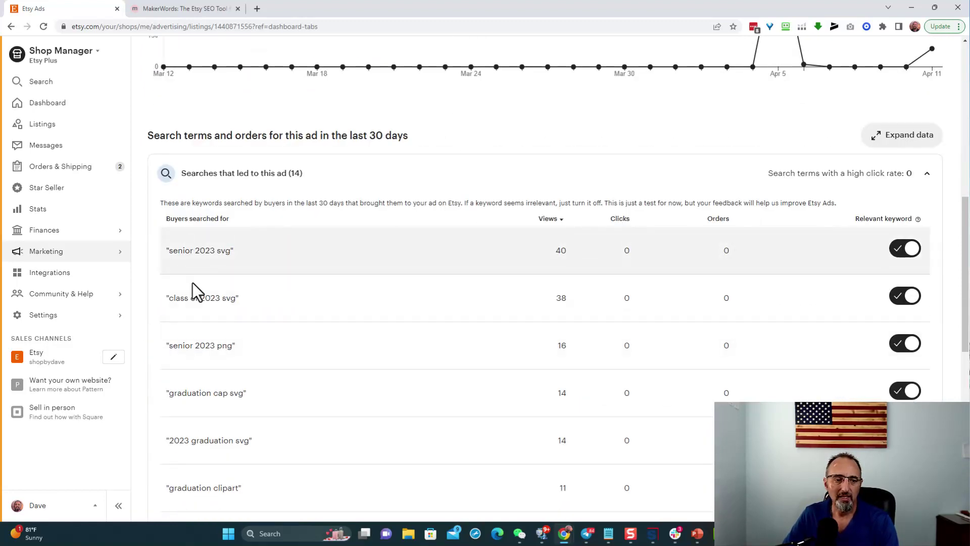
scroll(214, 408, down, 2)
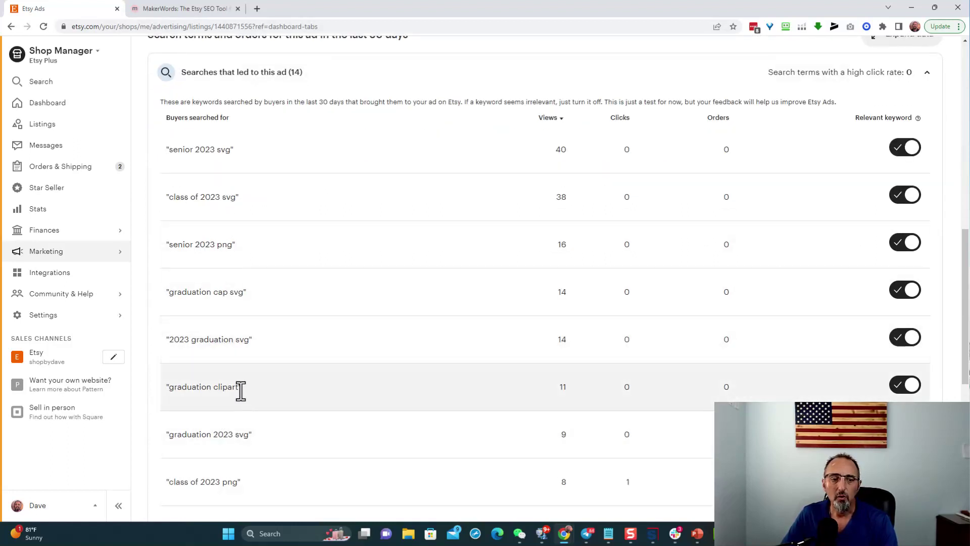
drag(240, 390, 207, 390)
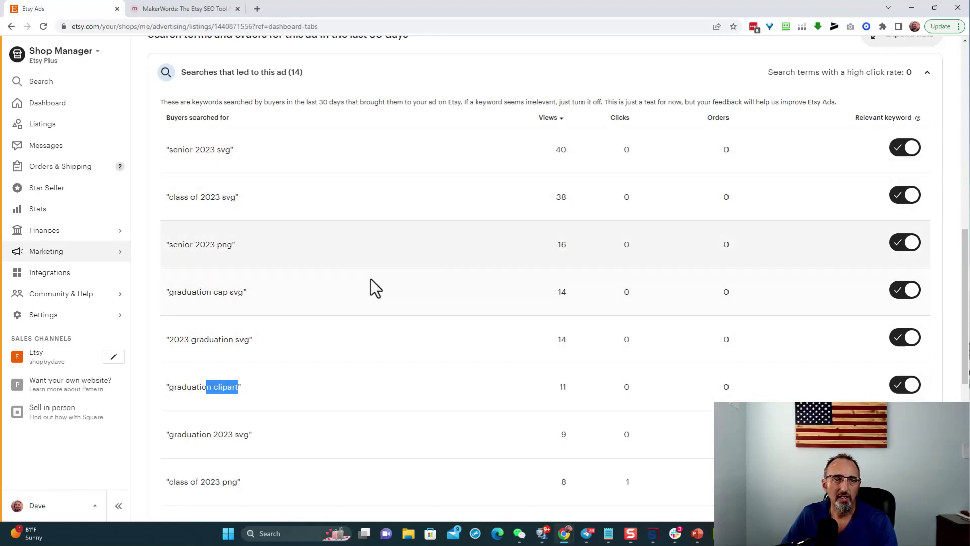
scroll(371, 281, up, 10)
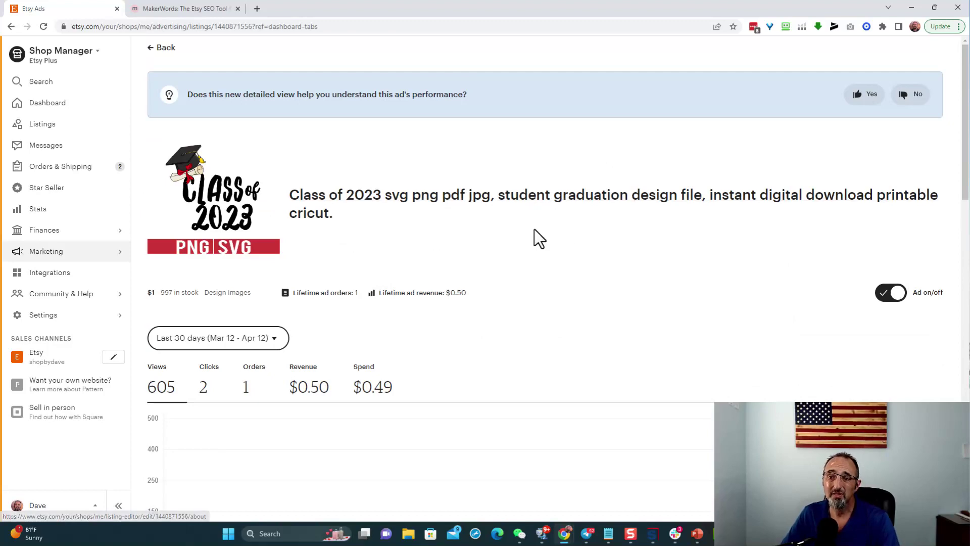
scroll(396, 292, down, 7)
scroll(400, 292, down, 3)
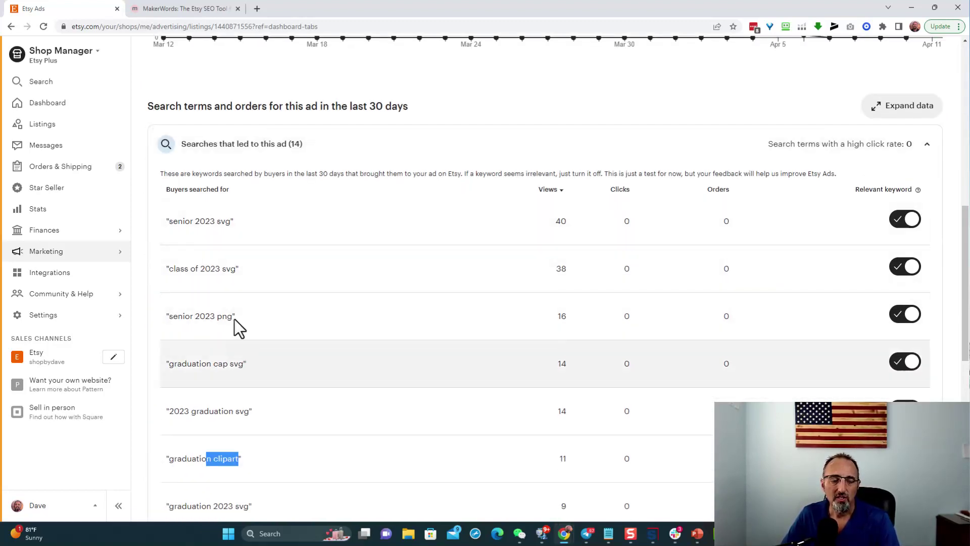
scroll(251, 338, down, 3)
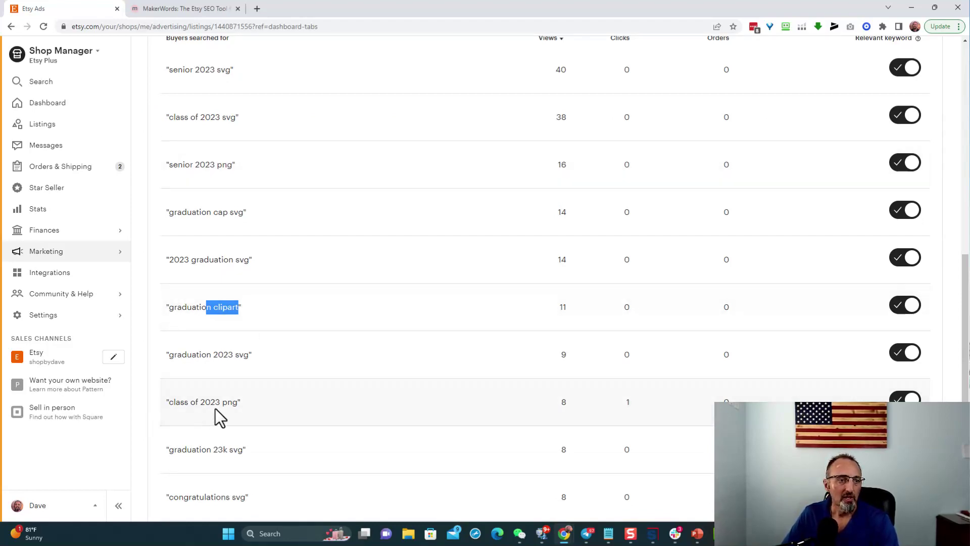
scroll(215, 408, up, 12)
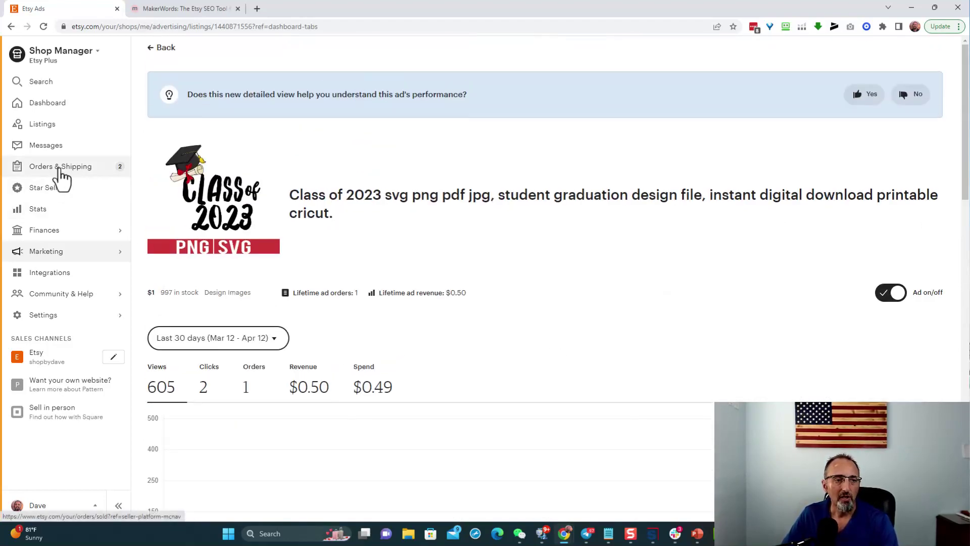
Show all-time shop stats (135.7K visits, 1,549 orders, $23,669.16 revenue) and scroll to the top listings.
click(45, 209)
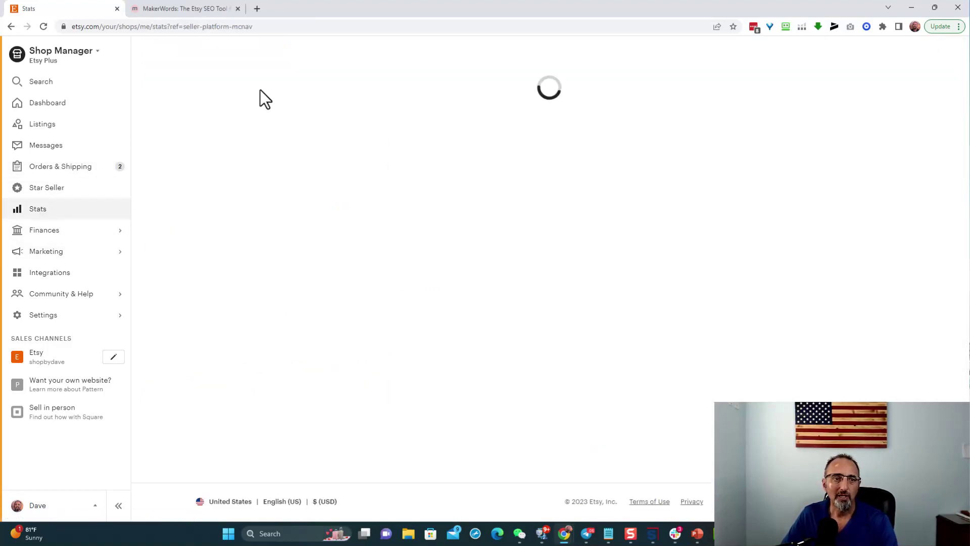
click(242, 64)
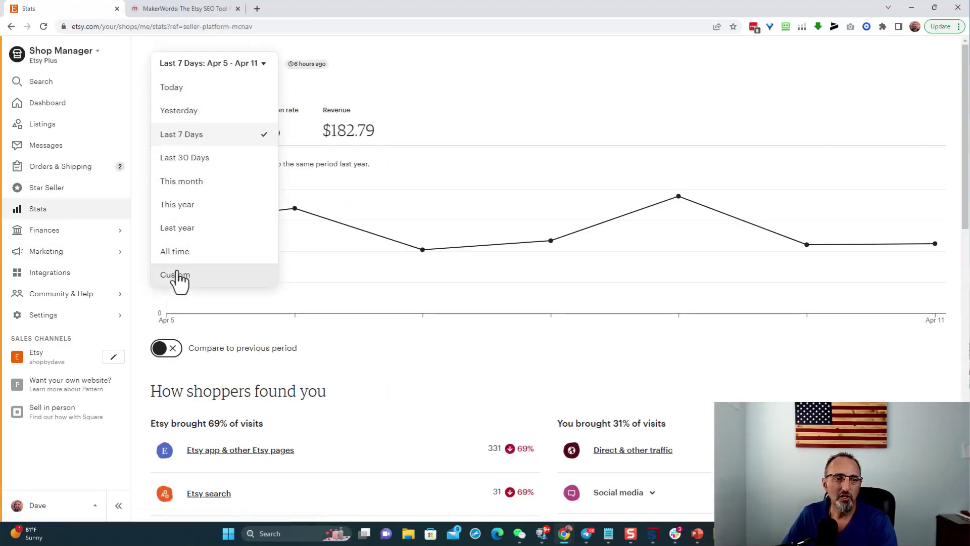
click(183, 253)
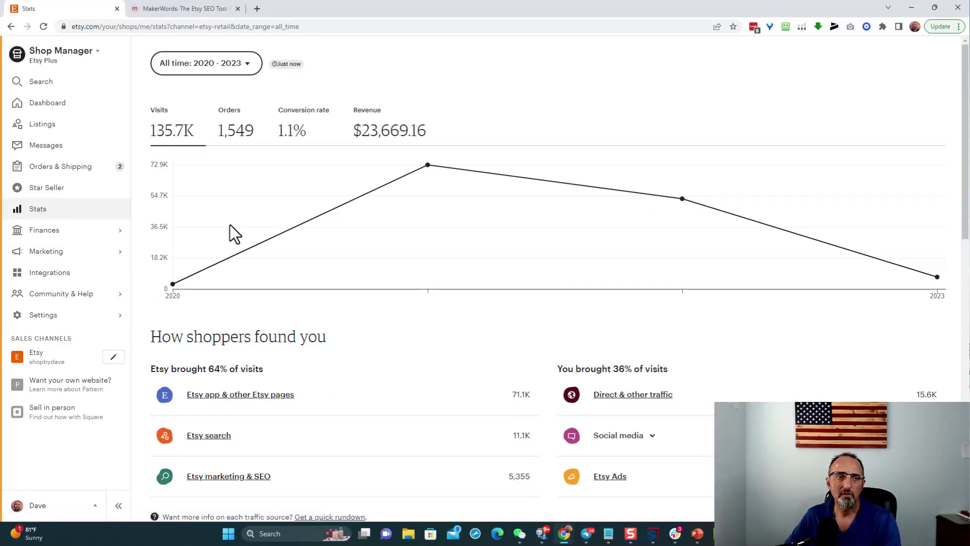
scroll(510, 204, down, 6)
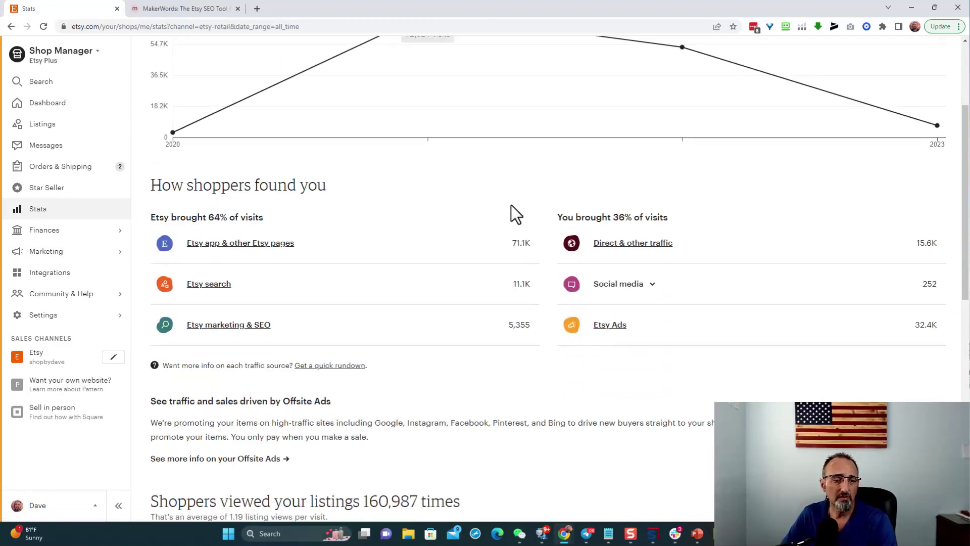
scroll(510, 205, down, 3)
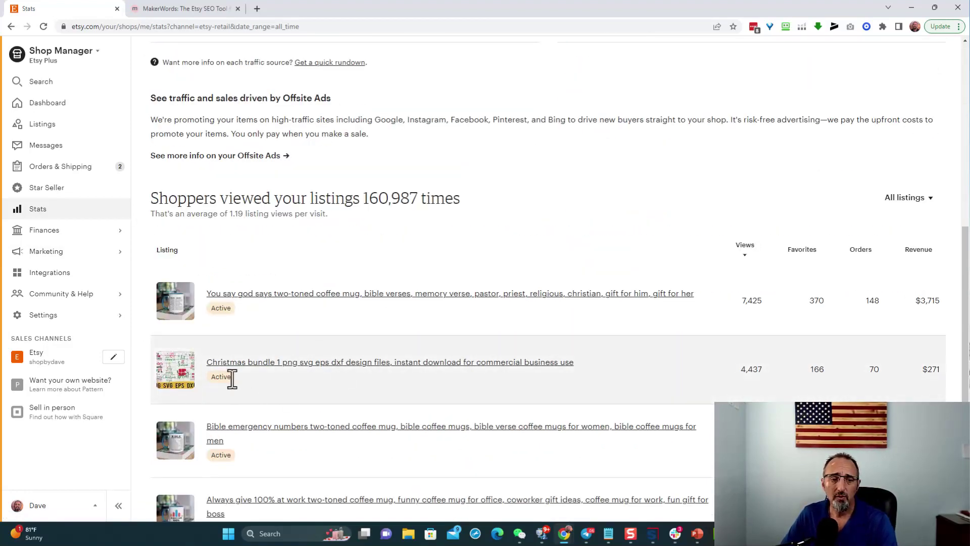
click(363, 365)
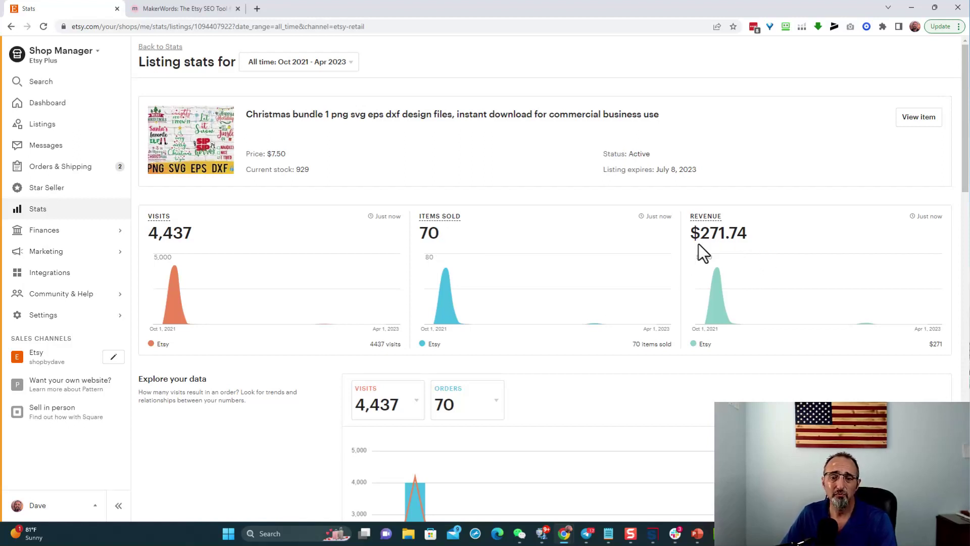
scroll(695, 250, down, 3)
mouse_move(397, 487)
mouse_move(436, 361)
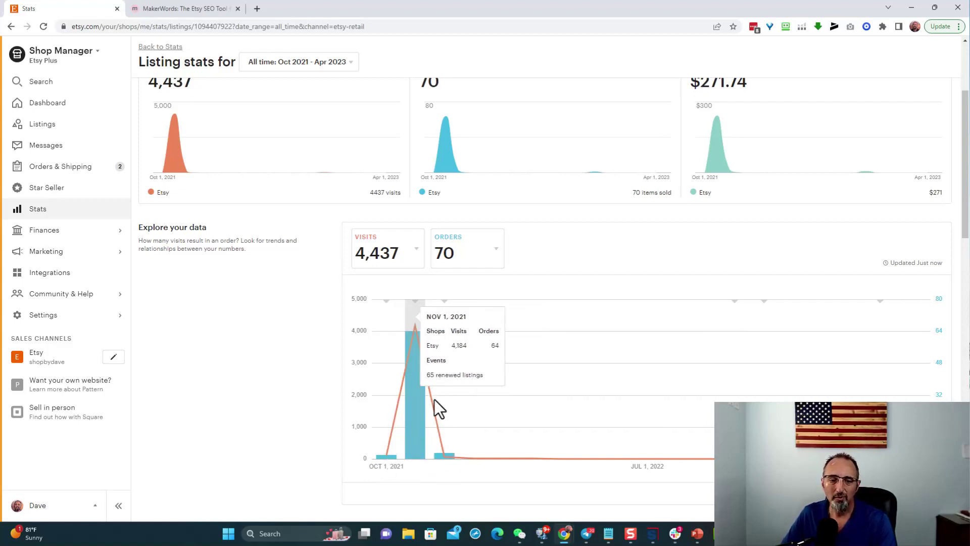
mouse_move(764, 455)
mouse_move(410, 346)
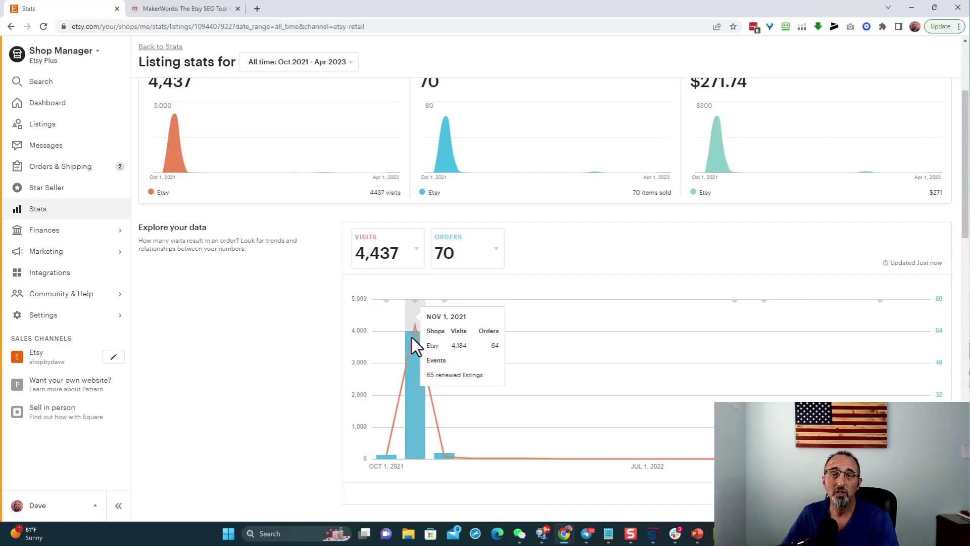
scroll(414, 346, down, 9)
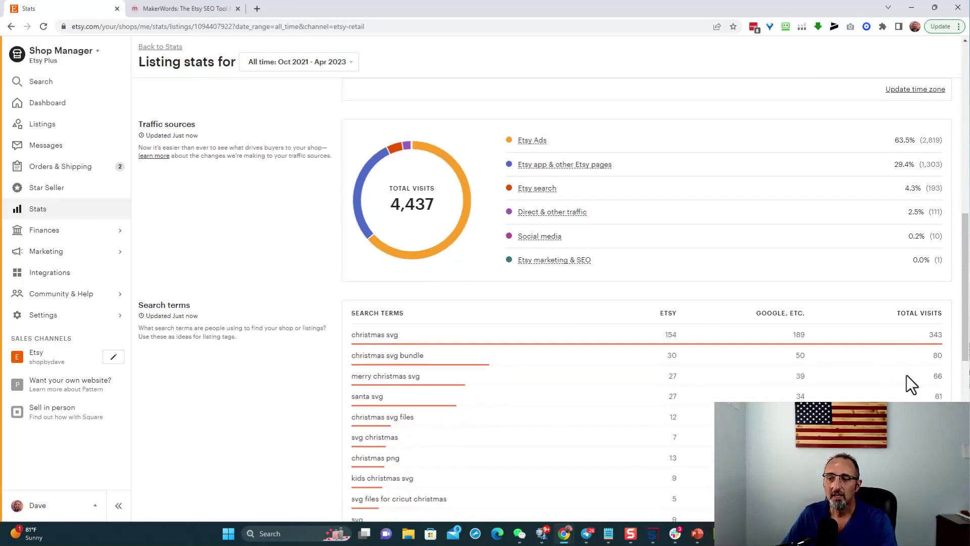
scroll(411, 262, down, 3)
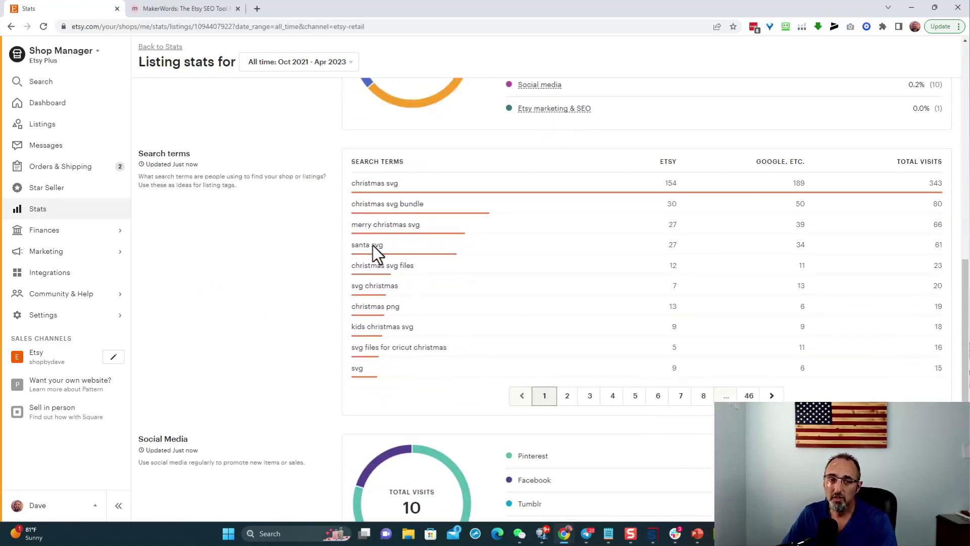
scroll(387, 261, up, 15)
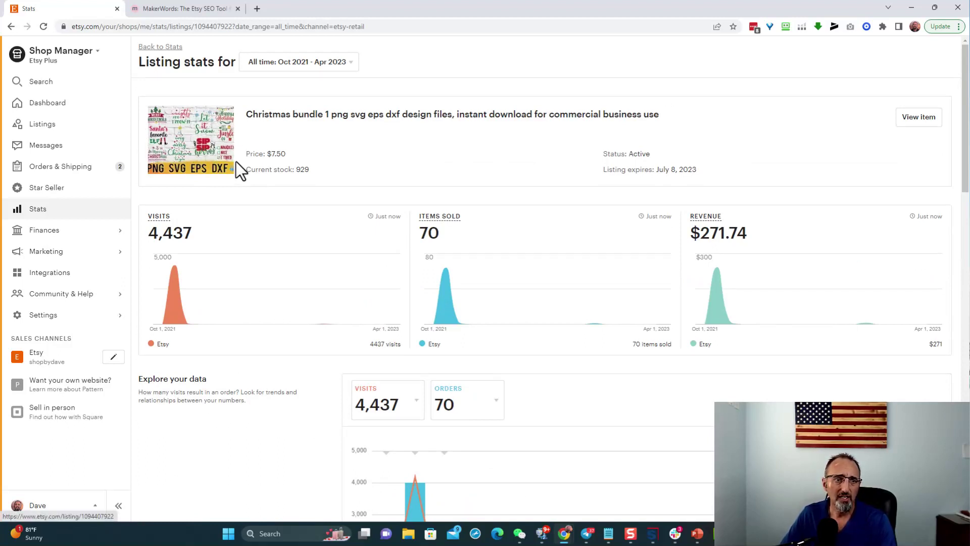
scroll(373, 260, down, 12)
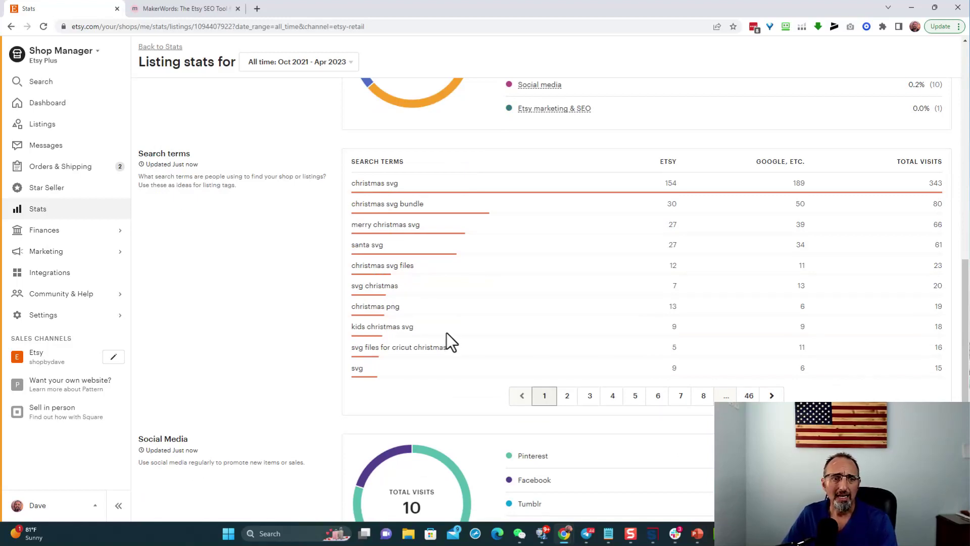
scroll(447, 333, up, 12)
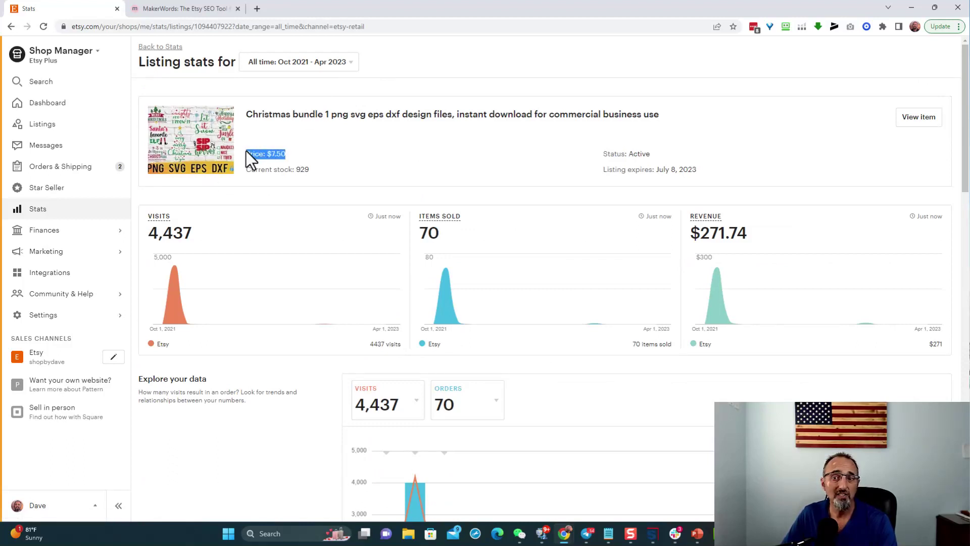
click(357, 147)
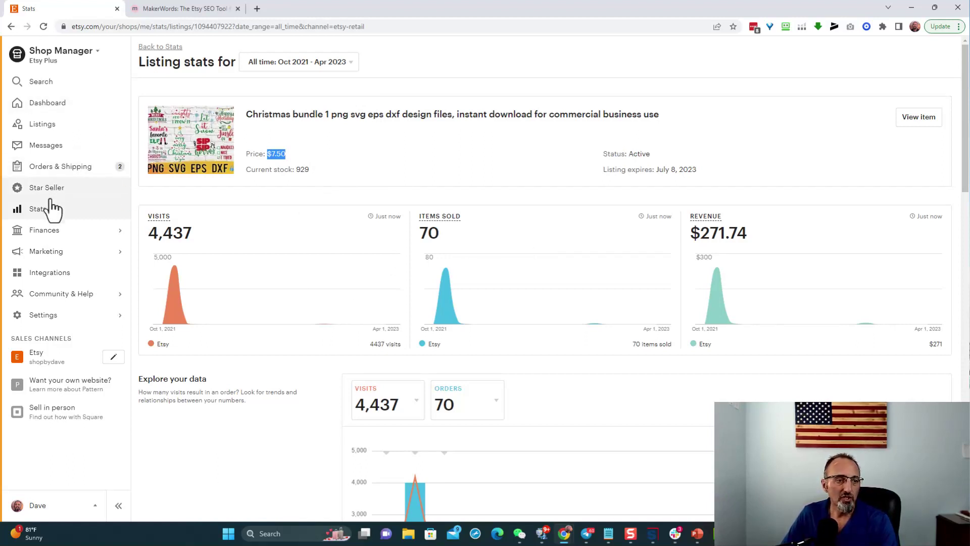
Sort the shop's listings by orders and open stats for the Kiss my class goodbye 2022 listing.
click(160, 46)
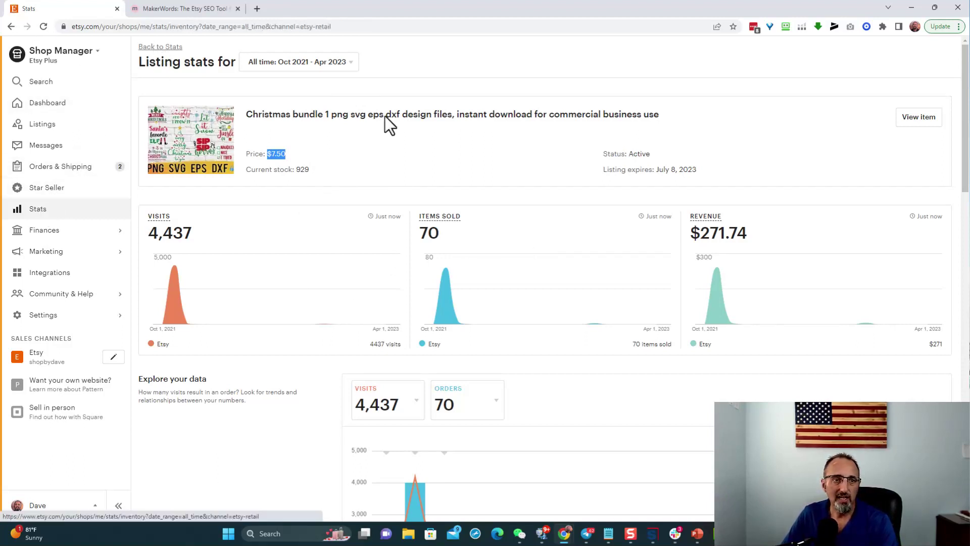
scroll(262, 269, down, 10)
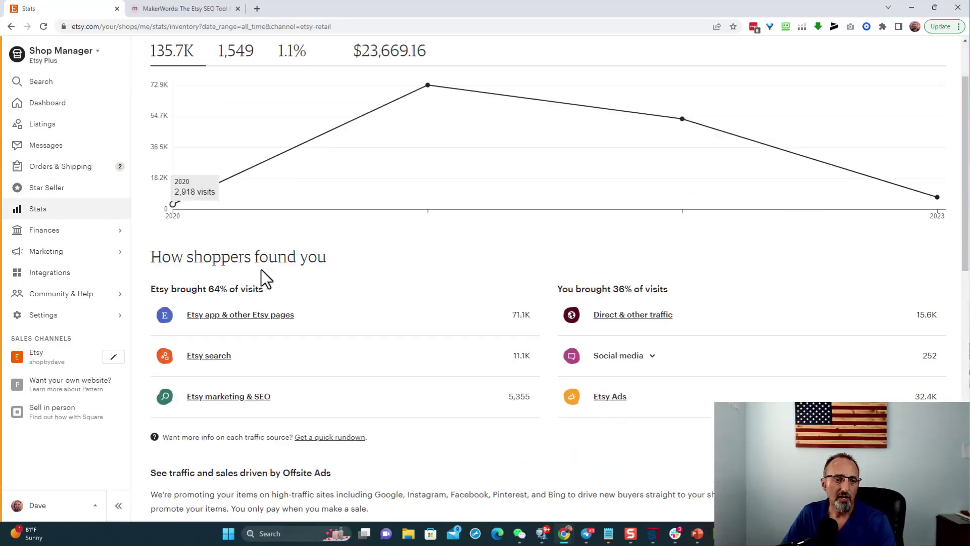
scroll(263, 273, down, 2)
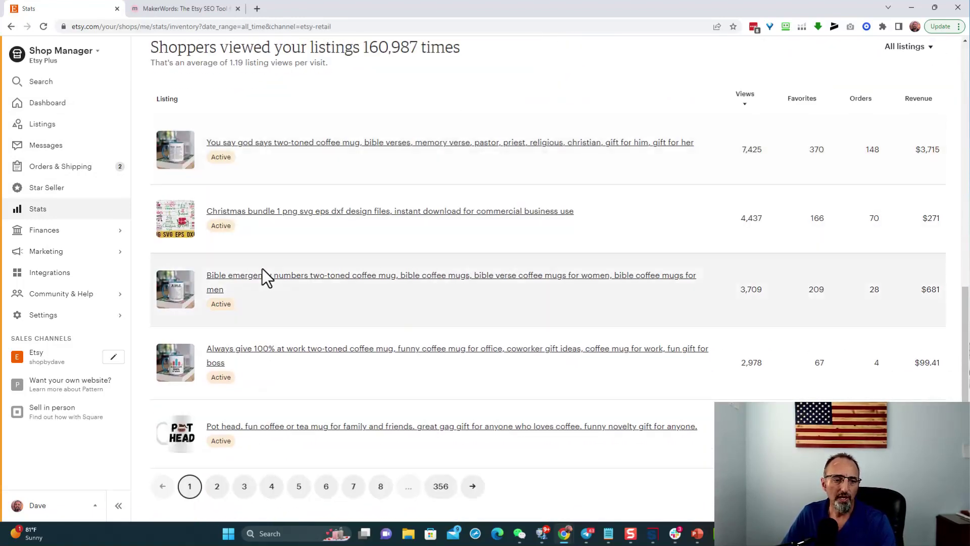
scroll(264, 275, up, 12)
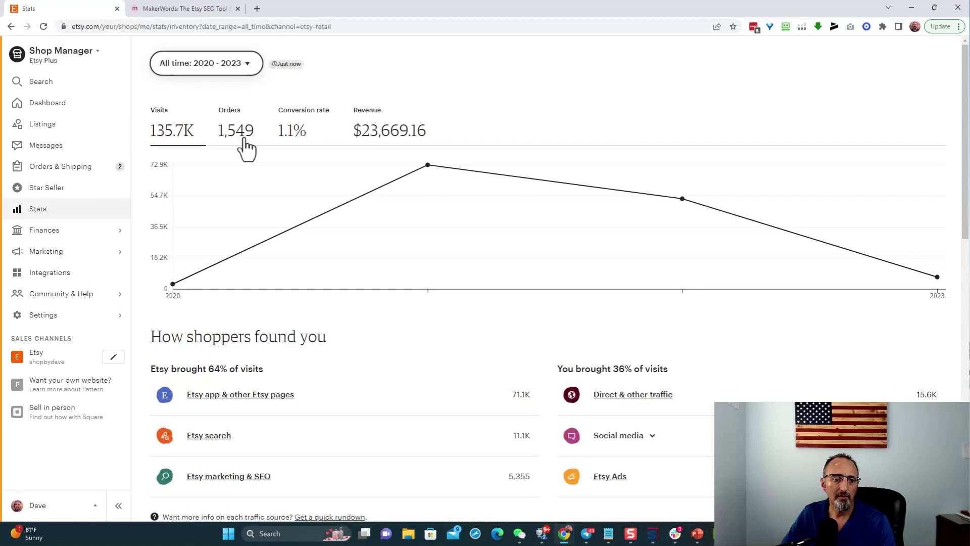
scroll(227, 240, down, 8)
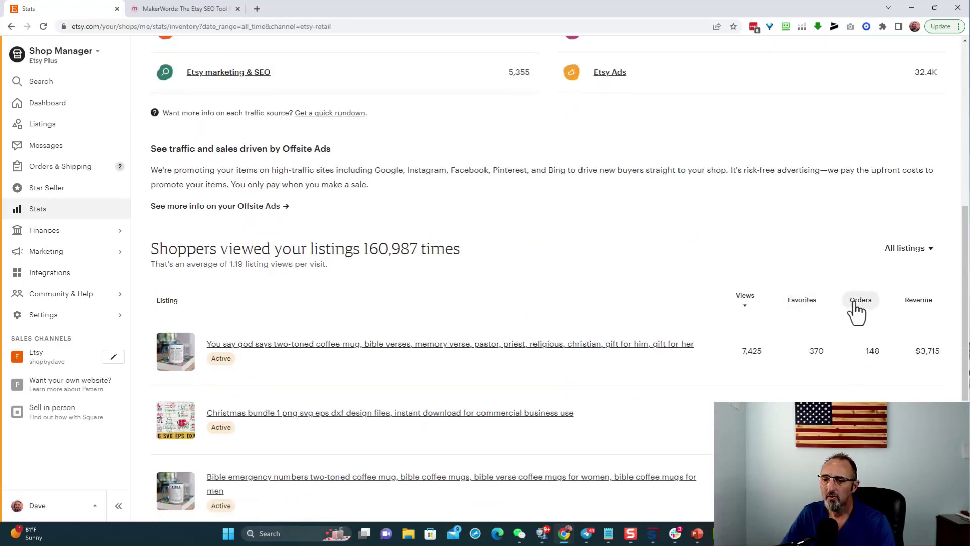
click(859, 303)
scroll(391, 347, down, 2)
scroll(391, 347, down, 1)
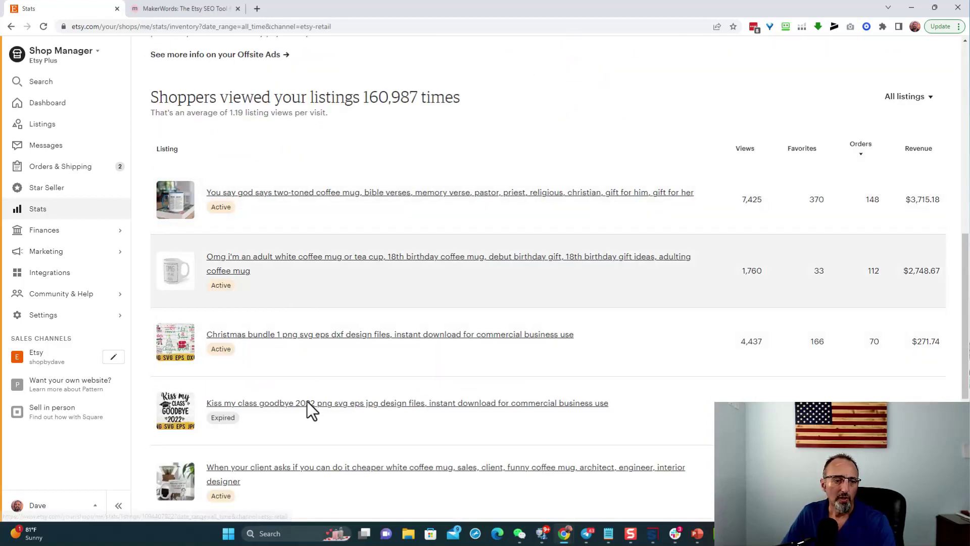
click(390, 404)
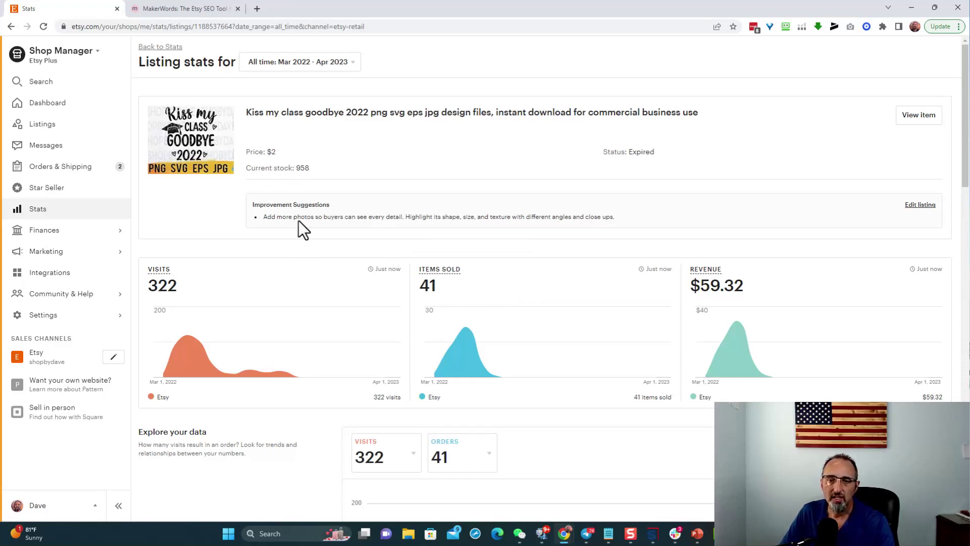
Review the listing's search terms, highlighting 'kiss my class goodbye' and 'senior', then go to MakerWords.
scroll(396, 347, down, 4)
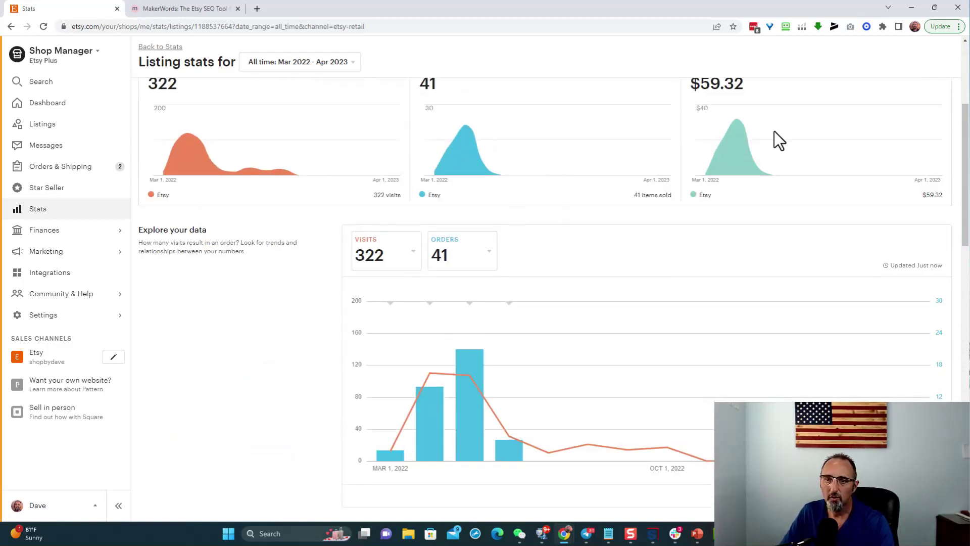
scroll(568, 240, down, 4)
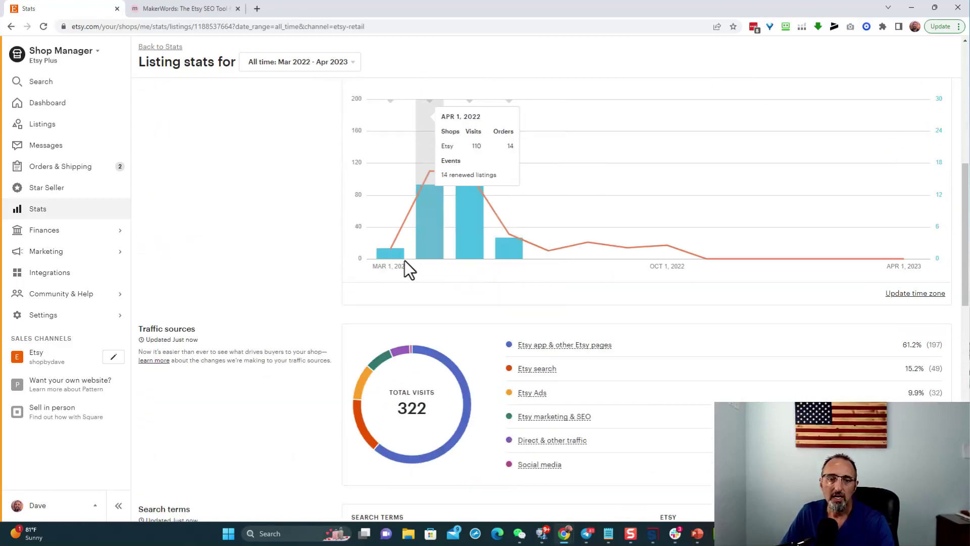
mouse_move(486, 198)
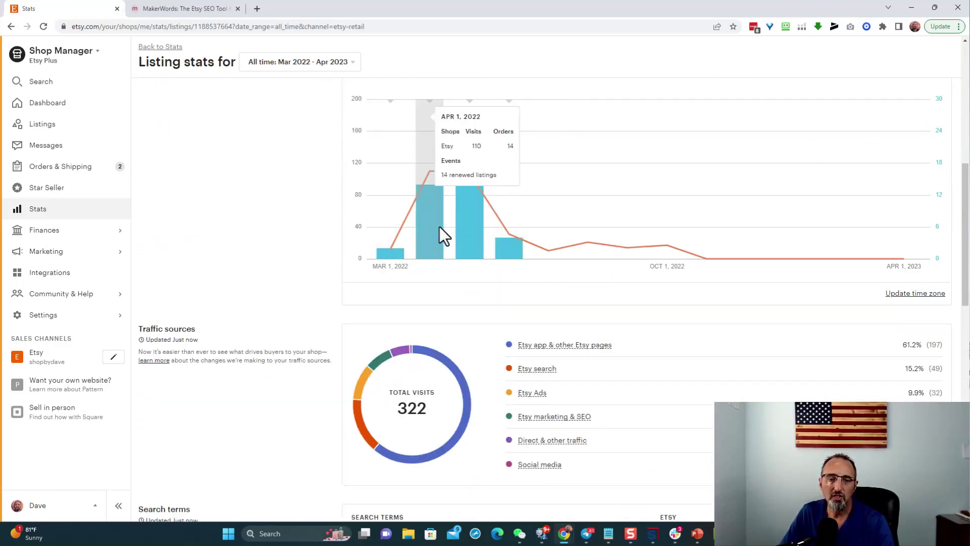
scroll(480, 262, down, 3)
scroll(480, 262, down, 4)
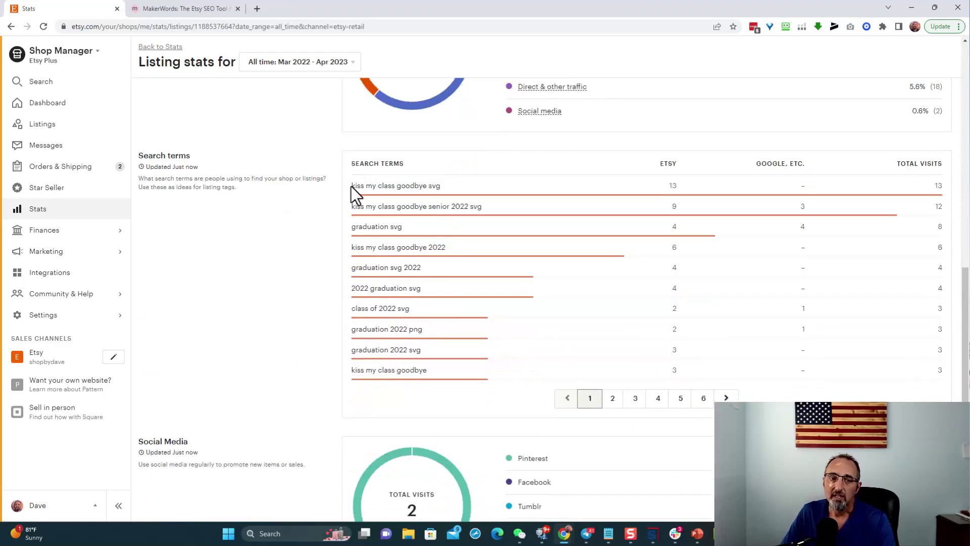
drag(350, 187, 435, 185)
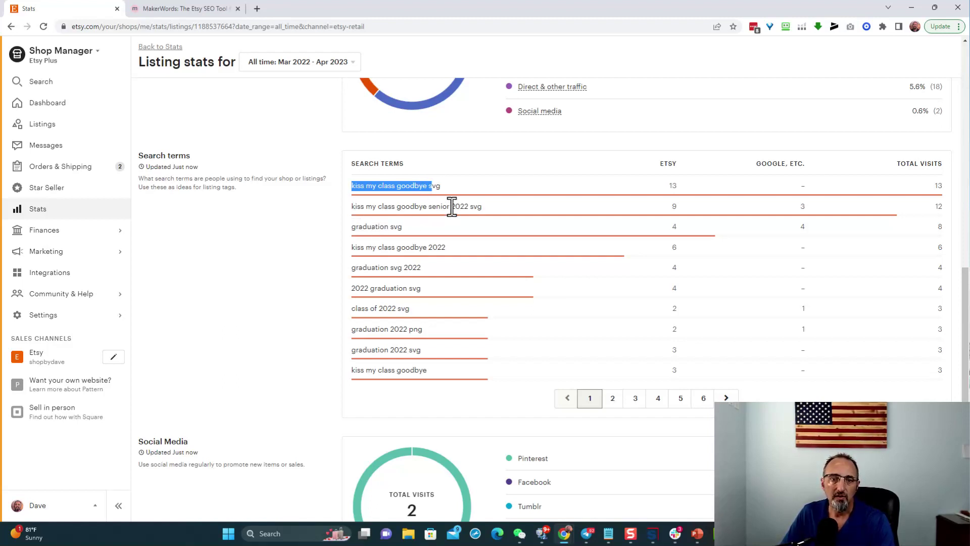
double_click(435, 209)
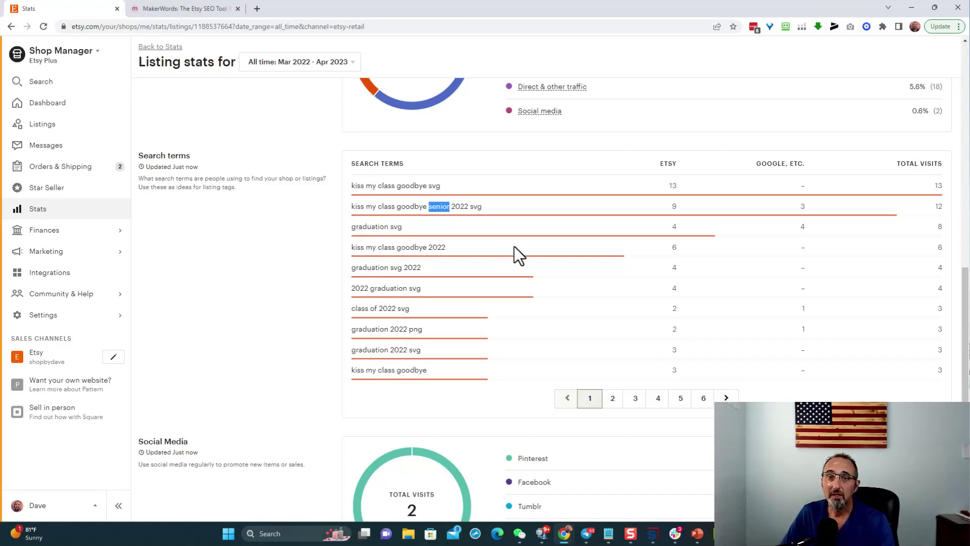
scroll(502, 271, up, 15)
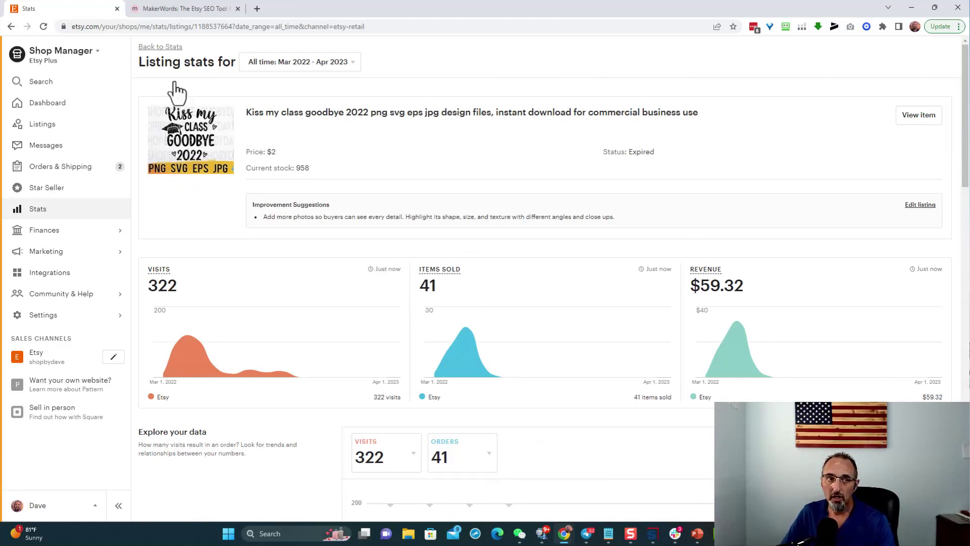
click(176, 10)
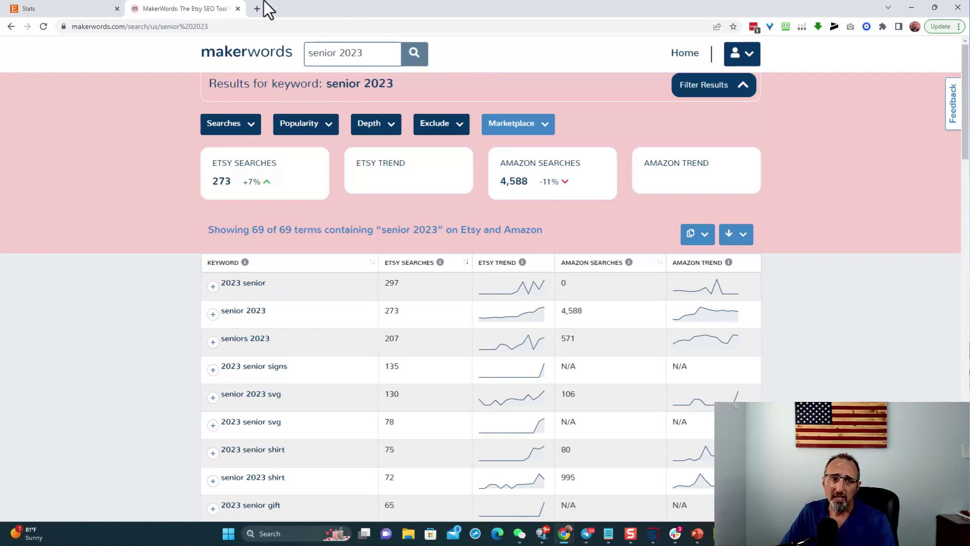
Scan the 69 'senior 2023' keyword results, led by '2023 senior' (297 Etsy searches), rechecking Etsy stats.
scroll(227, 293, down, 1)
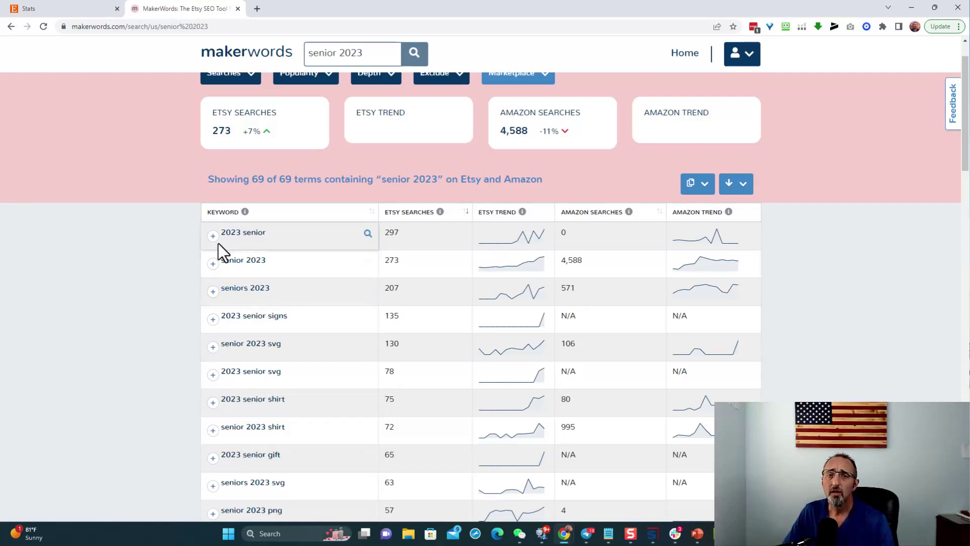
scroll(262, 308, down, 2)
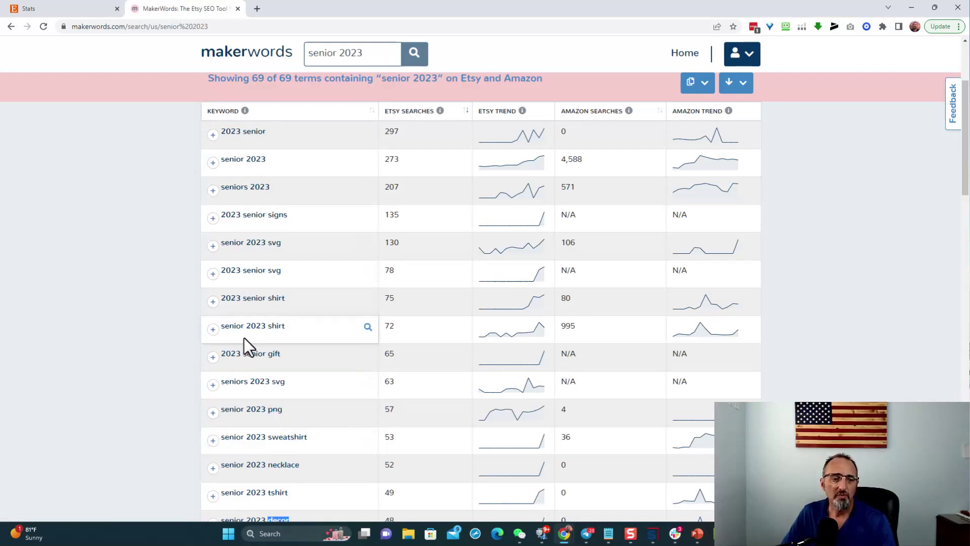
scroll(266, 195, up, 3)
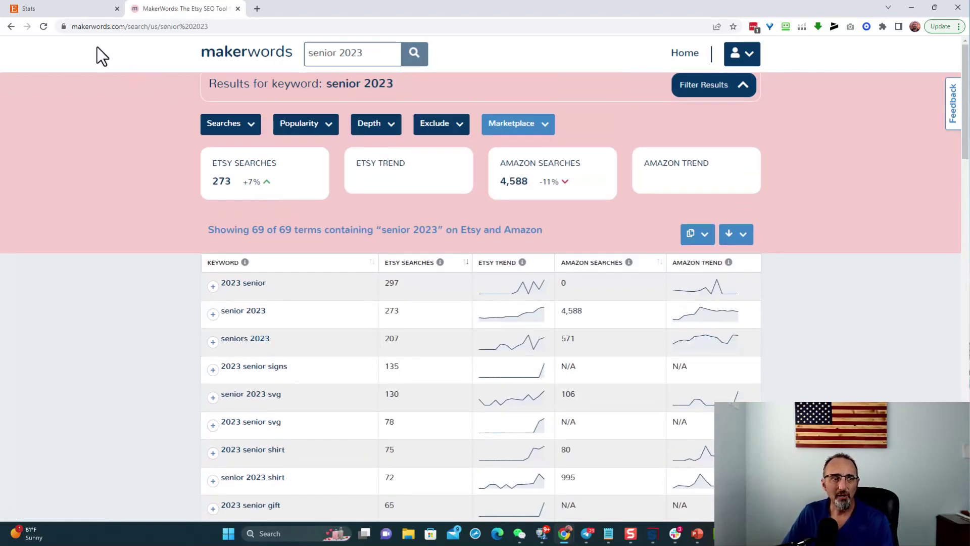
click(59, 10)
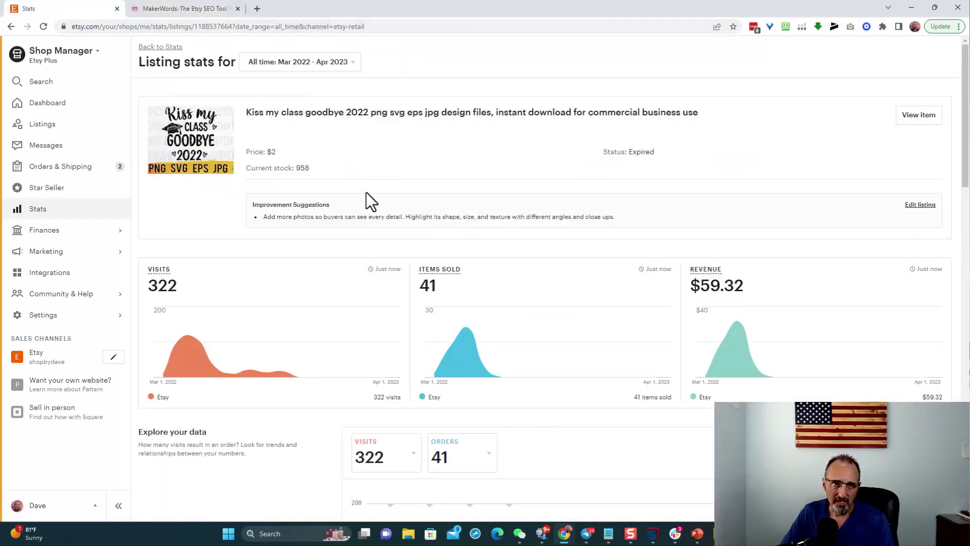
click(203, 13)
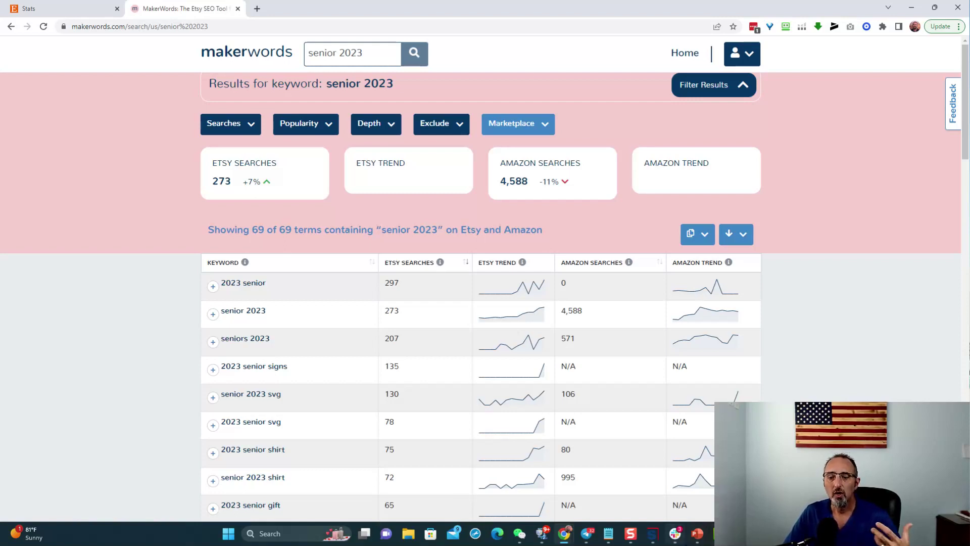
mouse_move(702, 536)
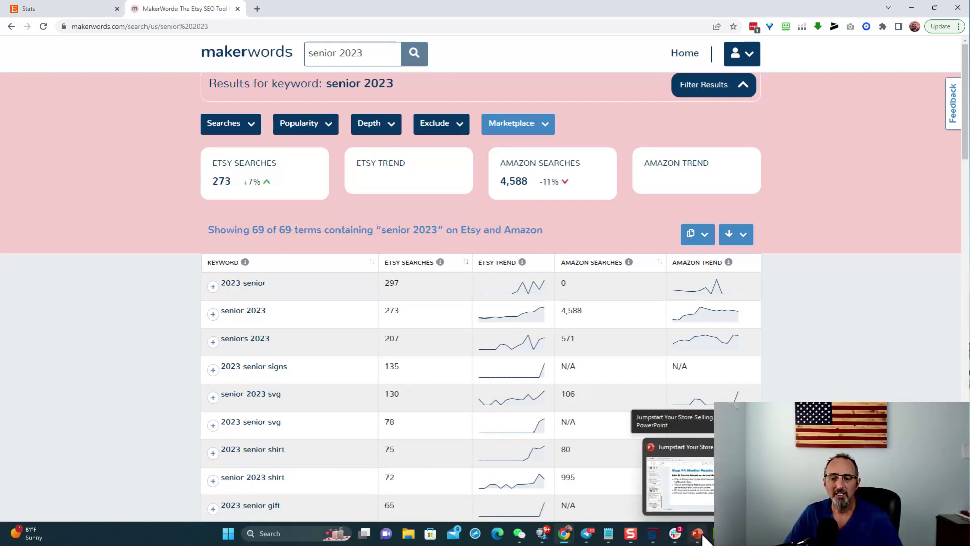